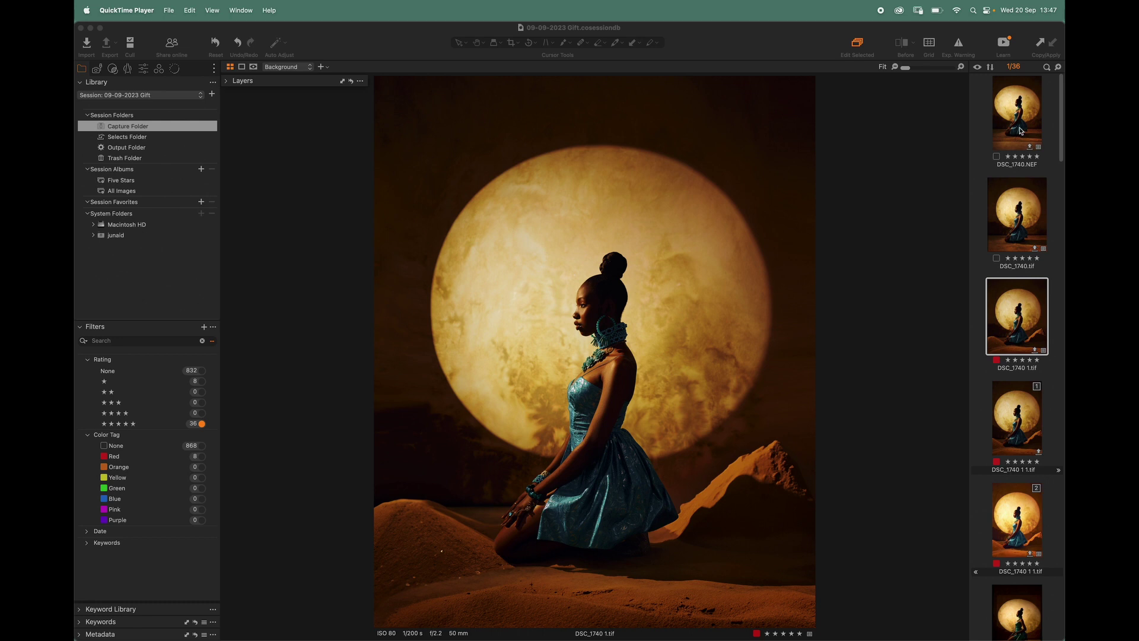
Compare the raw DSC_1740.NEF with the finished DSC_1740 1.tif side by side, including in full screen
click(1021, 131)
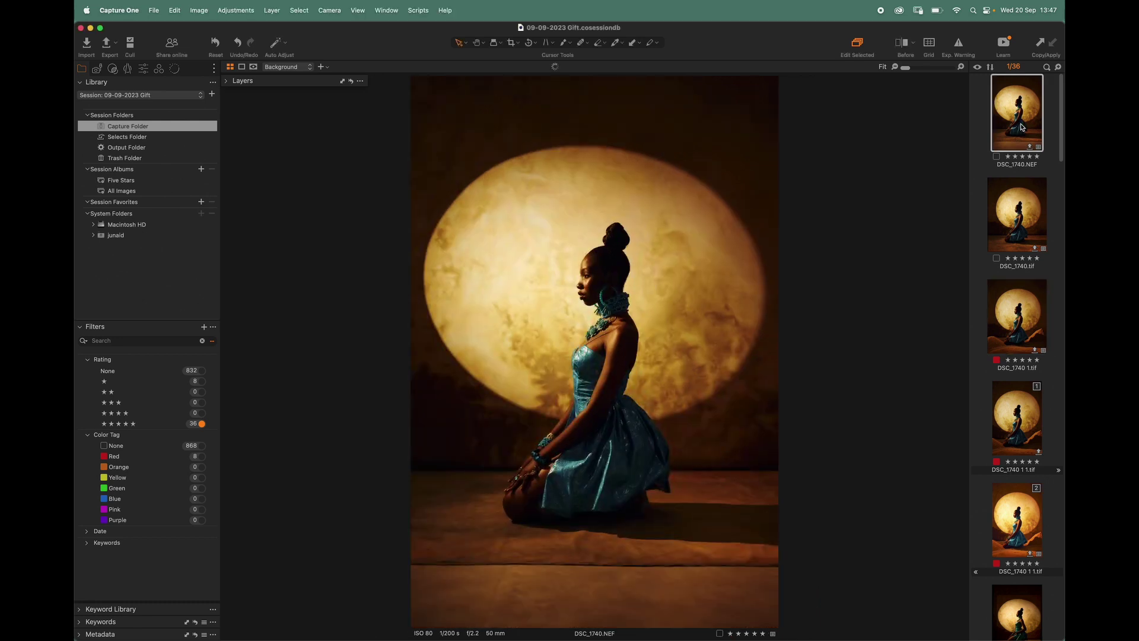
click(1014, 335)
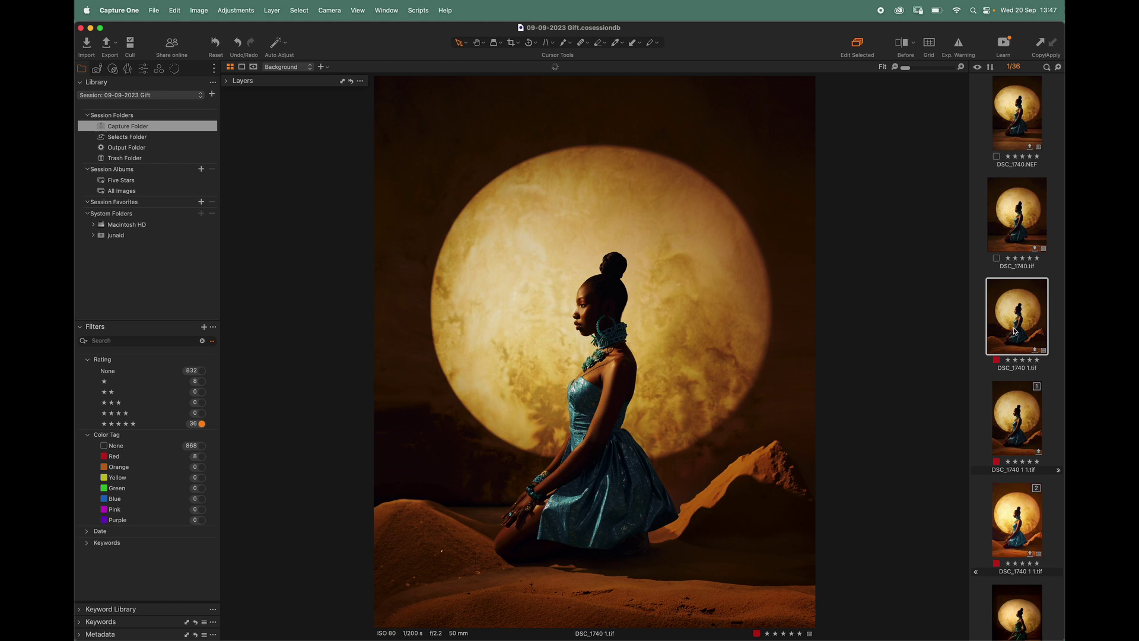
click(1035, 102)
super+click(1007, 327)
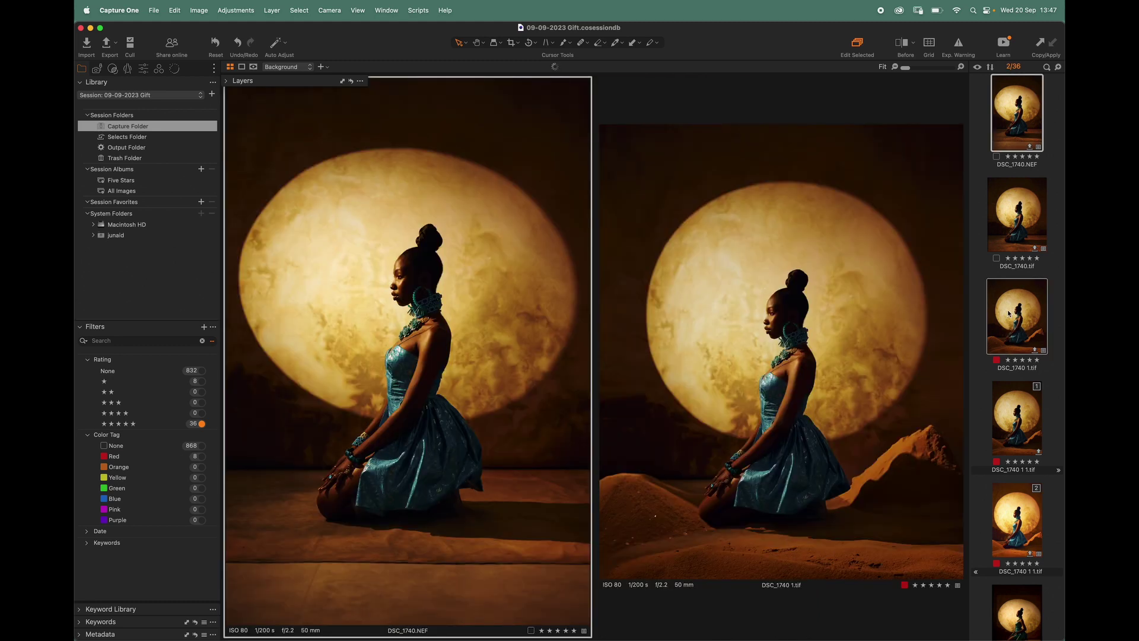
key(ctrl+super+f)
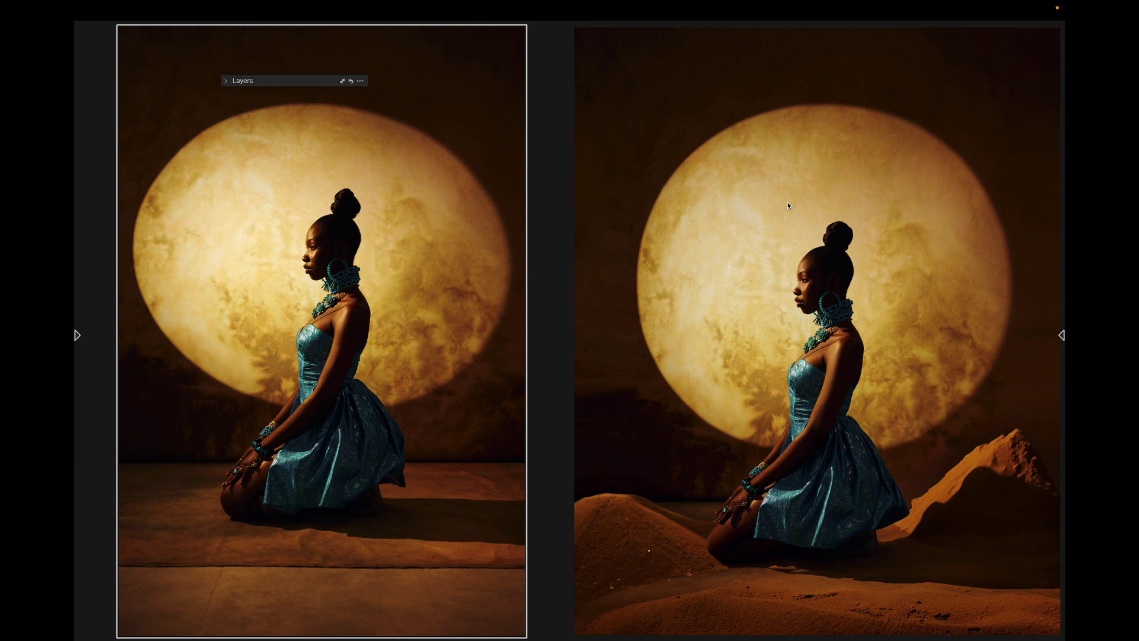
key(f)
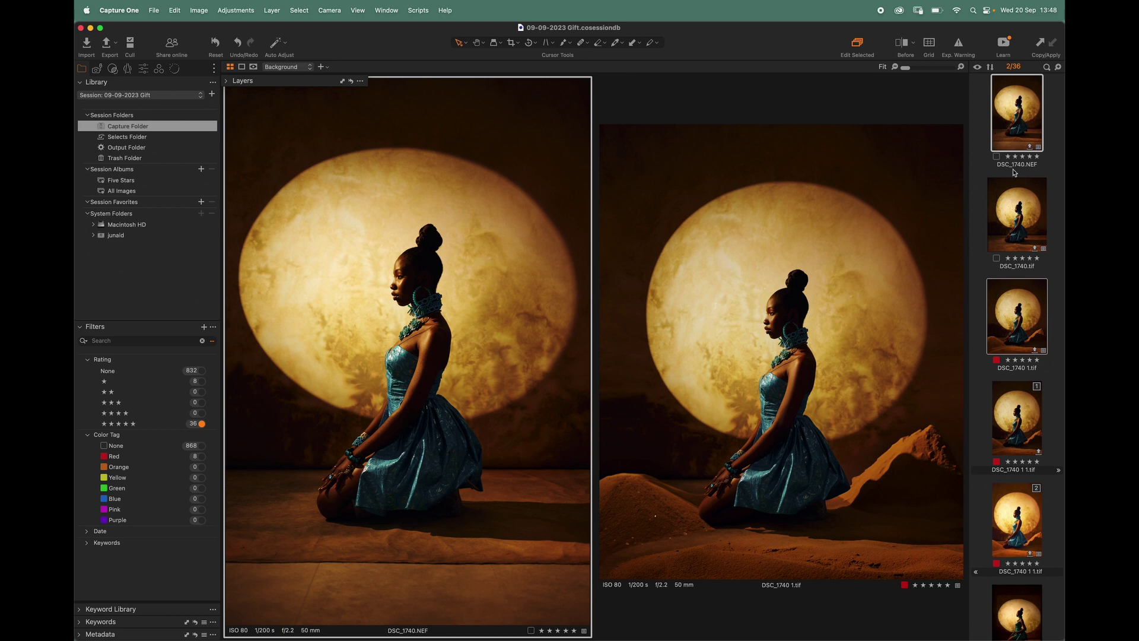
View DSC_1740.tif and compare it side by side with DSC_1740.NEF
click(1020, 215)
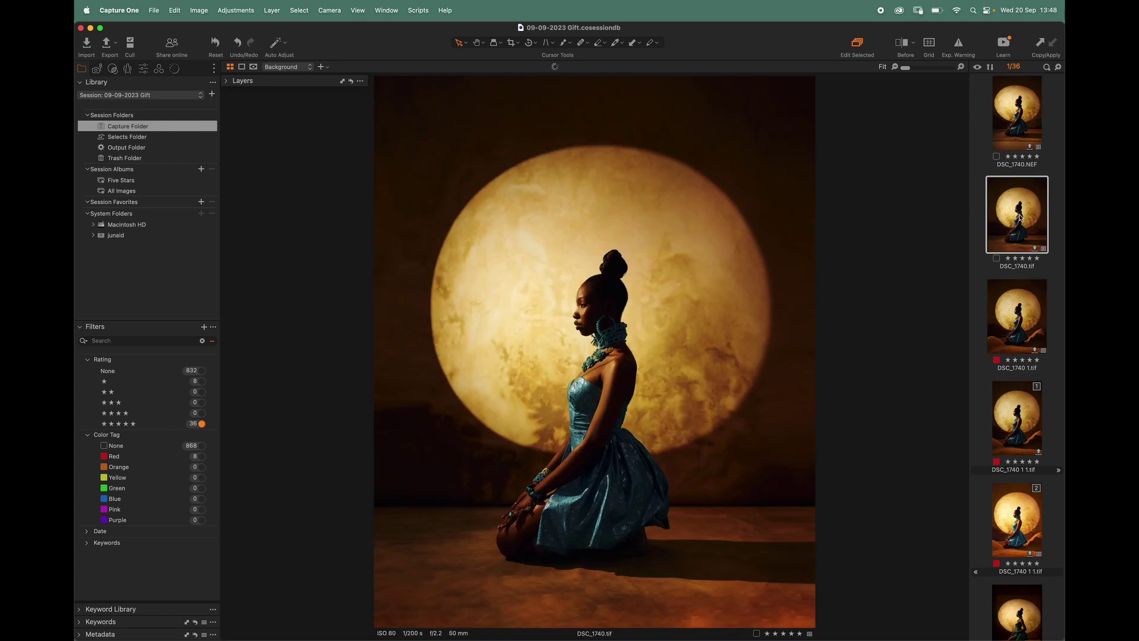
click(1019, 116)
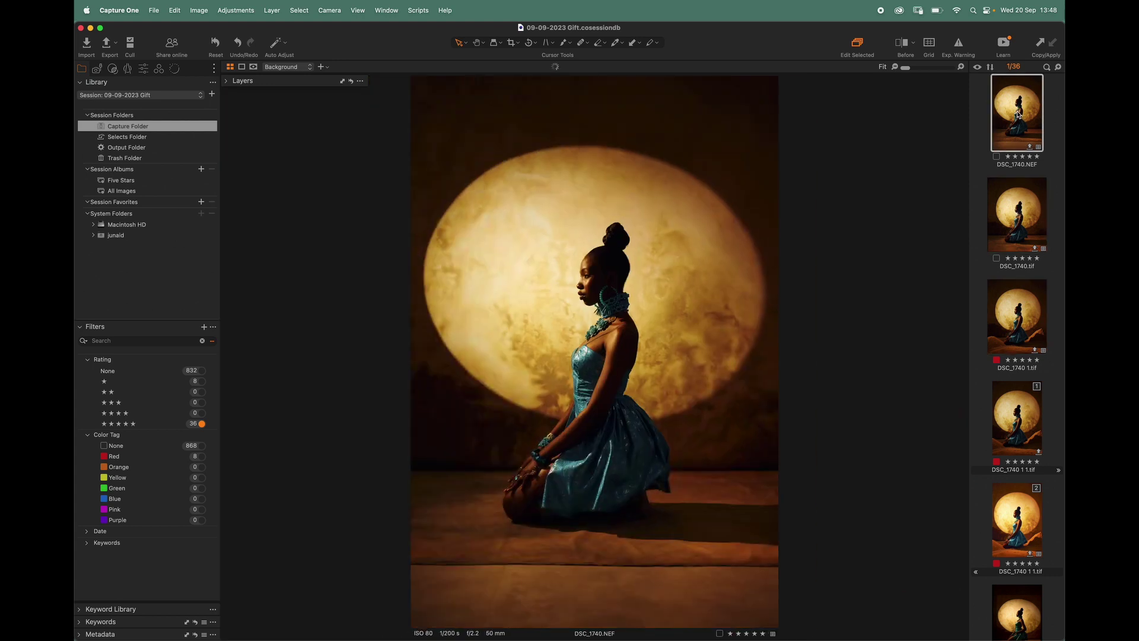
super+click(1019, 203)
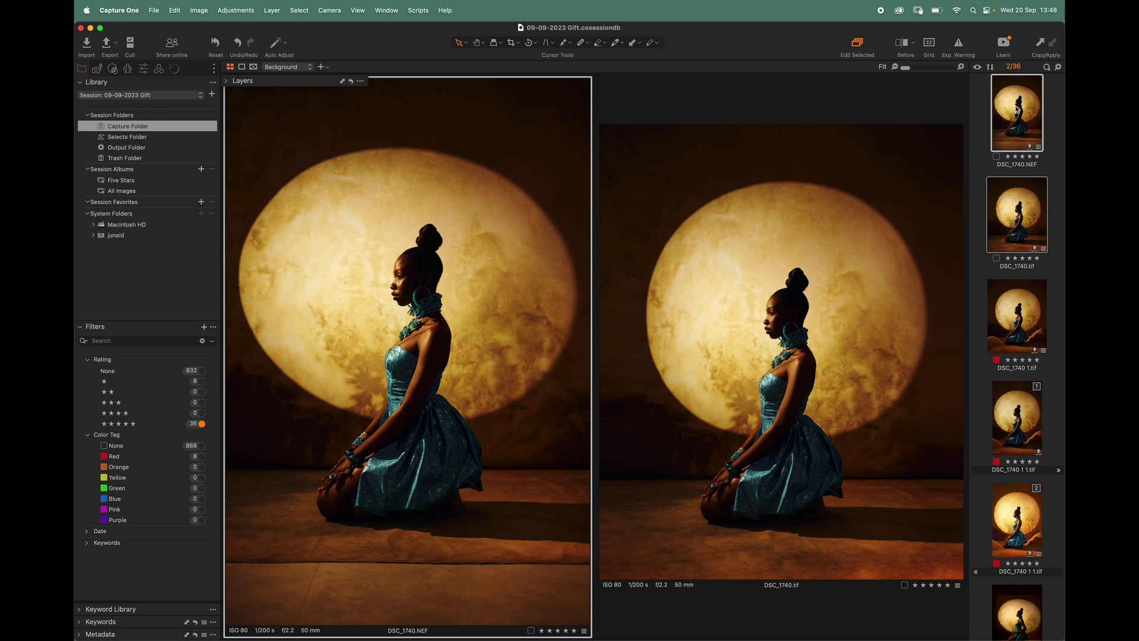
Send DSC_1740.NEF to Adobe Photoshop 2024 for editing as an uncompressed 16-bit Adobe RGB TIFF at 300 px/in
click(1008, 119)
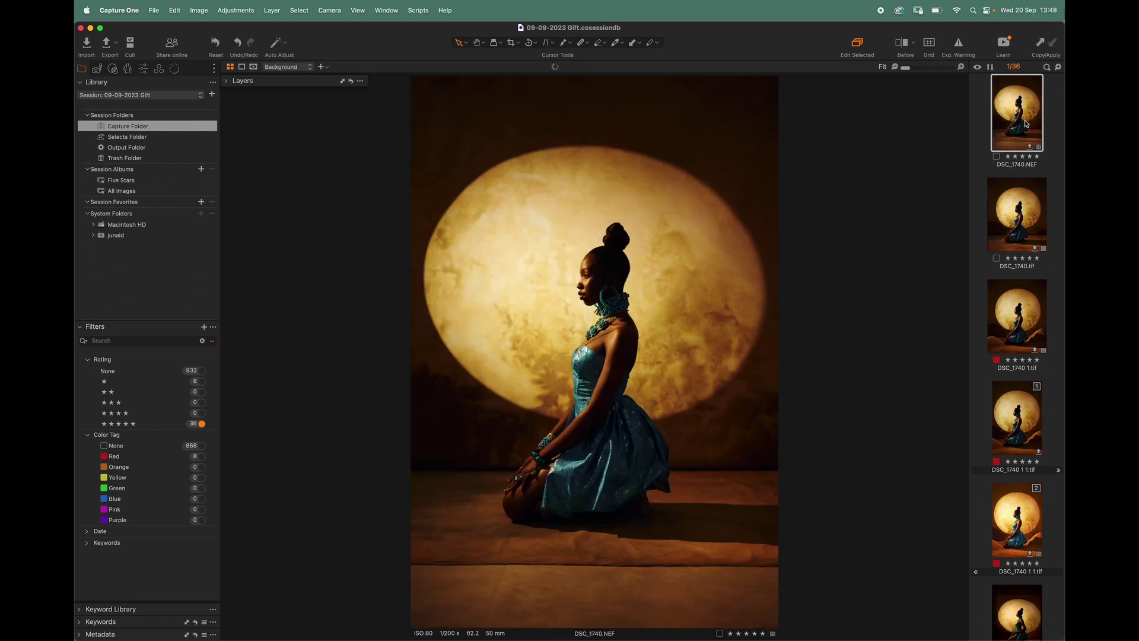
right_click(1024, 123)
mouse_move(930, 217)
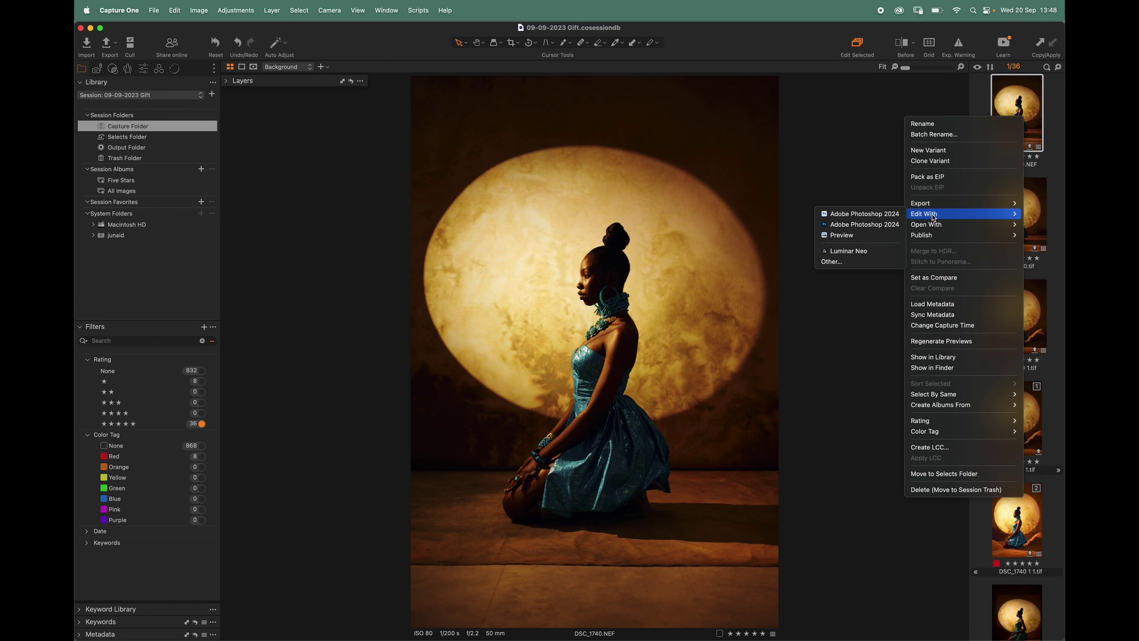
click(884, 225)
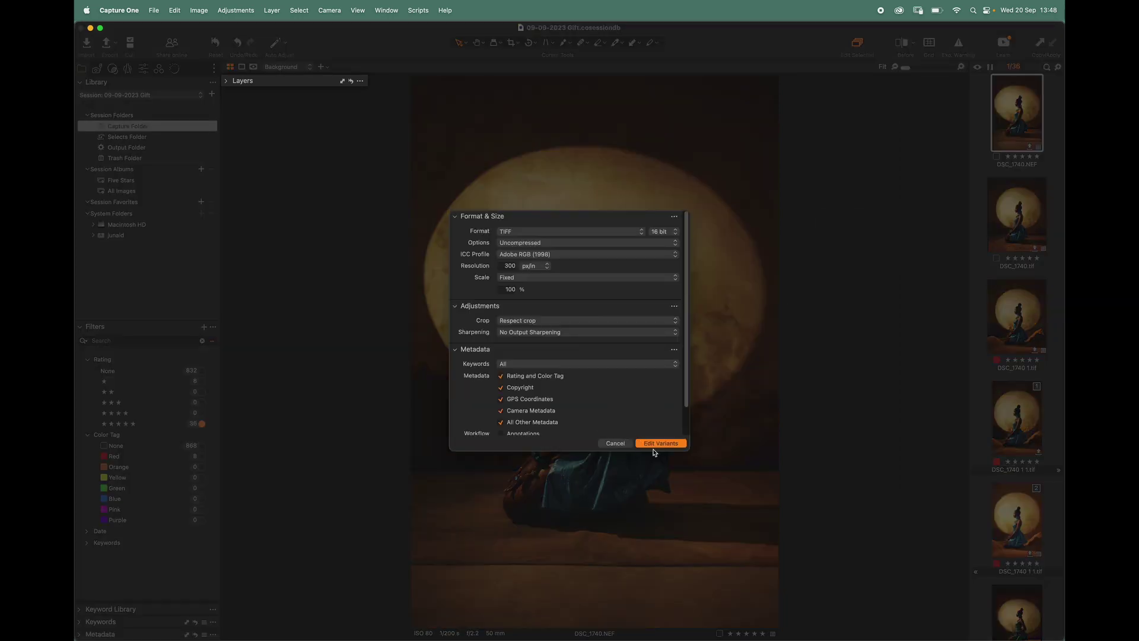
click(655, 445)
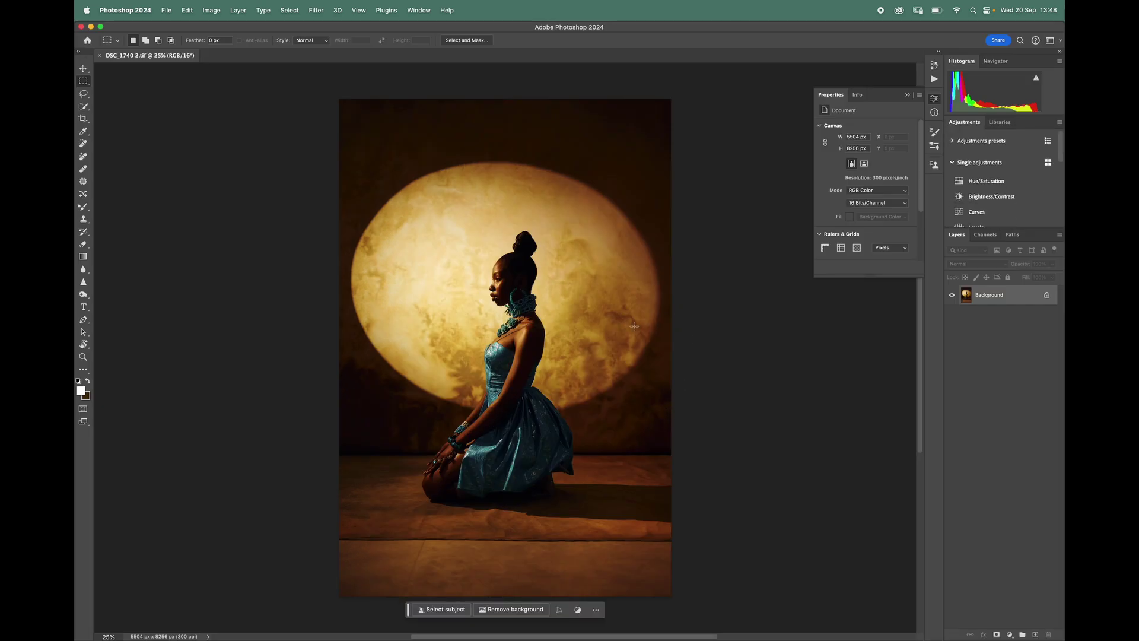
Crop the photo to a 4:5 (8:10) ratio, framing the woman and the whole moon at about 5239 by 6549 px
key(c)
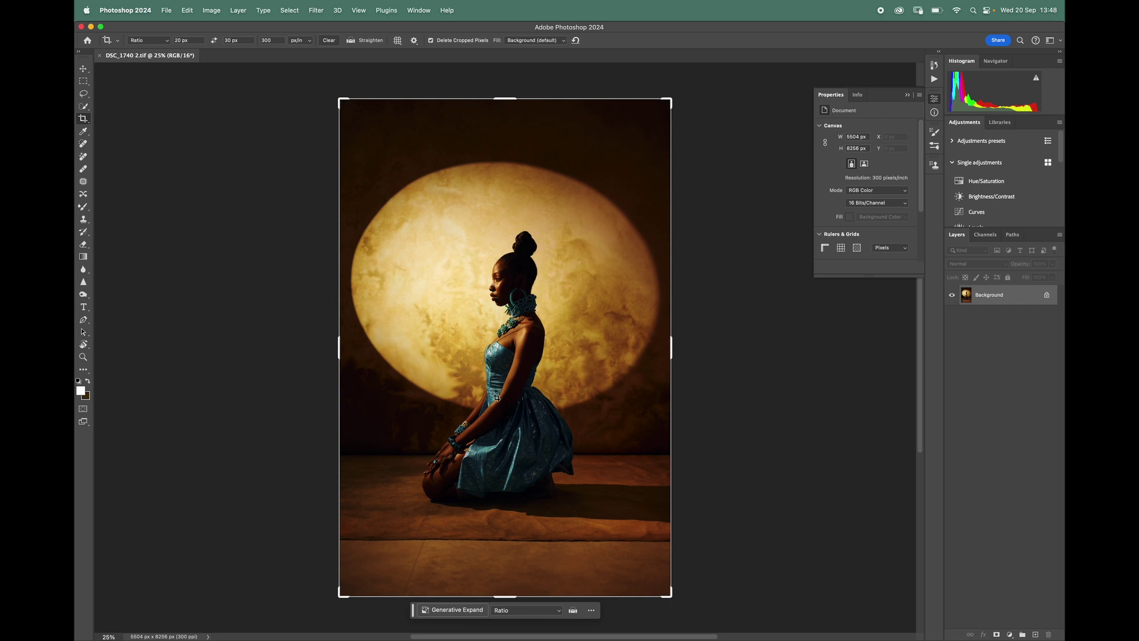
right_click(481, 390)
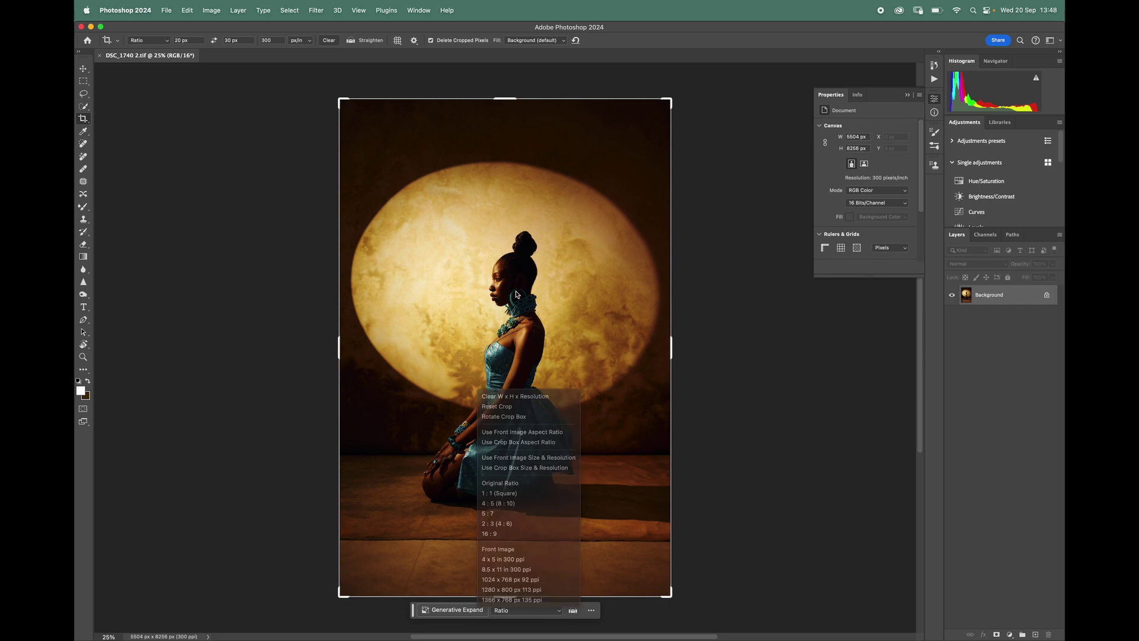
click(152, 40)
click(149, 73)
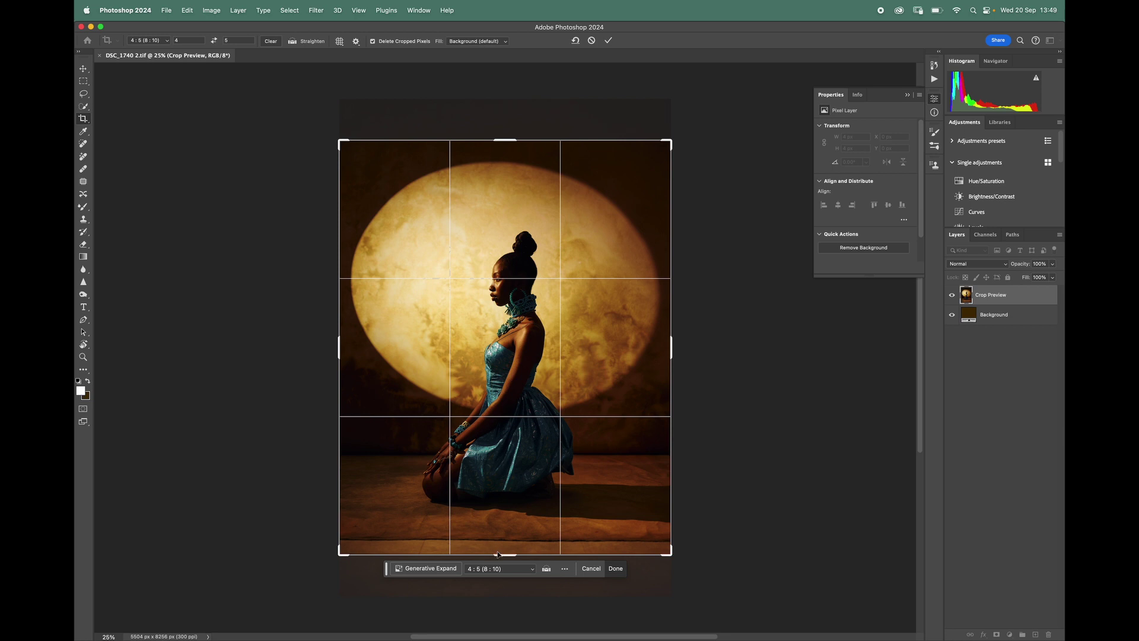
mouse_move(497, 552)
mouse_down()
mouse_move(497, 538)
mouse_move(500, 558)
mouse_move(511, 545)
mouse_up()
click(608, 40)
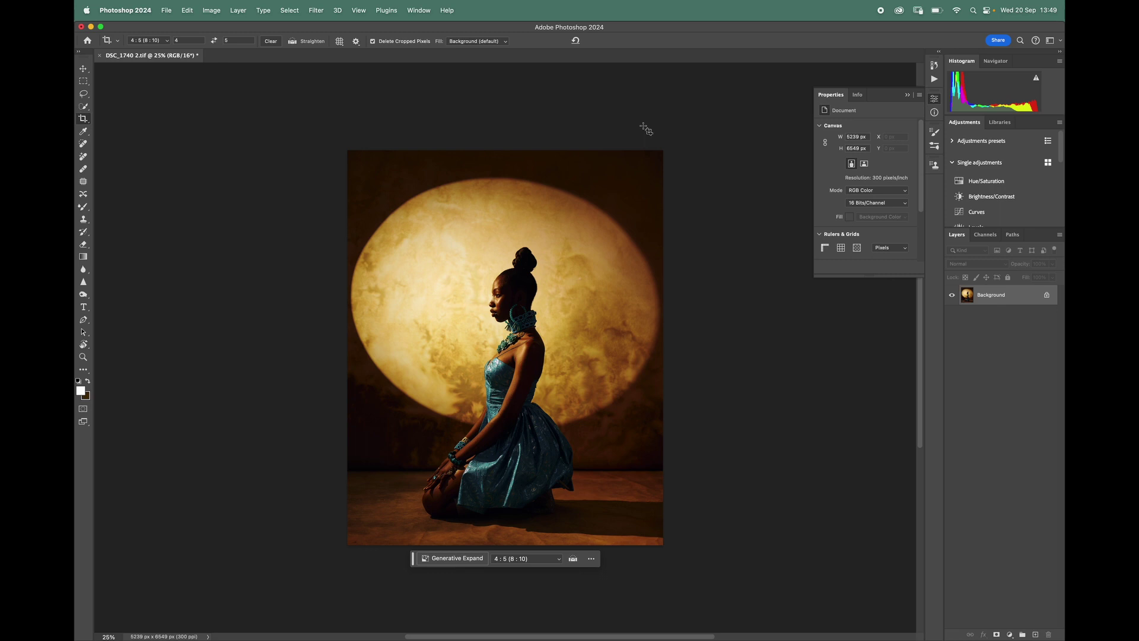
Duplicate the background layer and open the copy in Liquify with the Forward Warp tool active
key(super)
key(super+j)
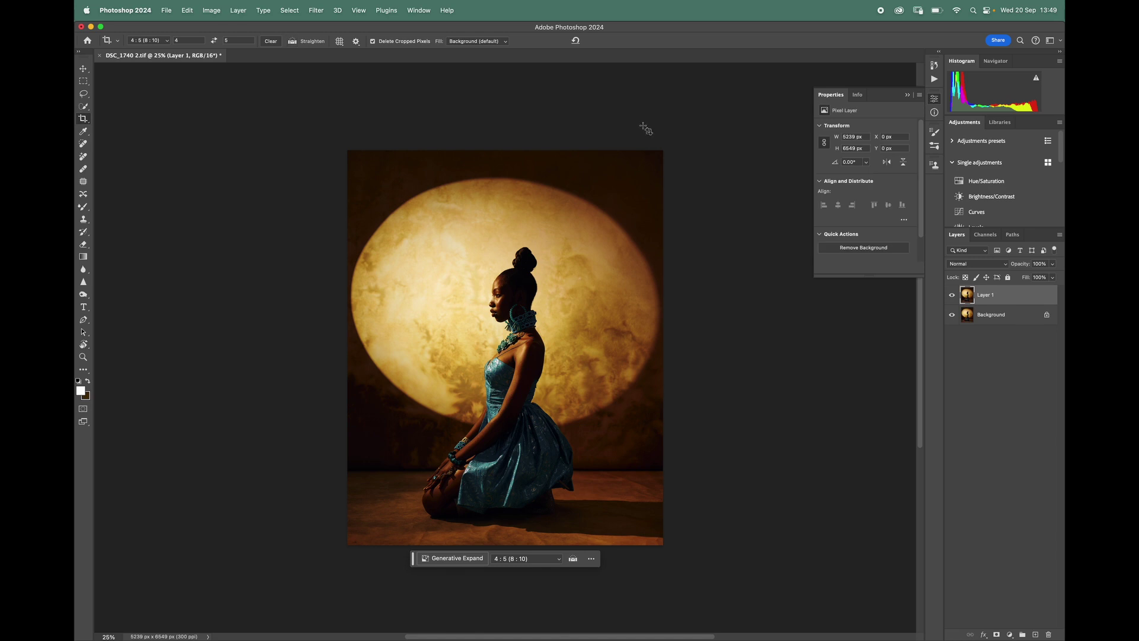
key(shift+super+a)
key(z)
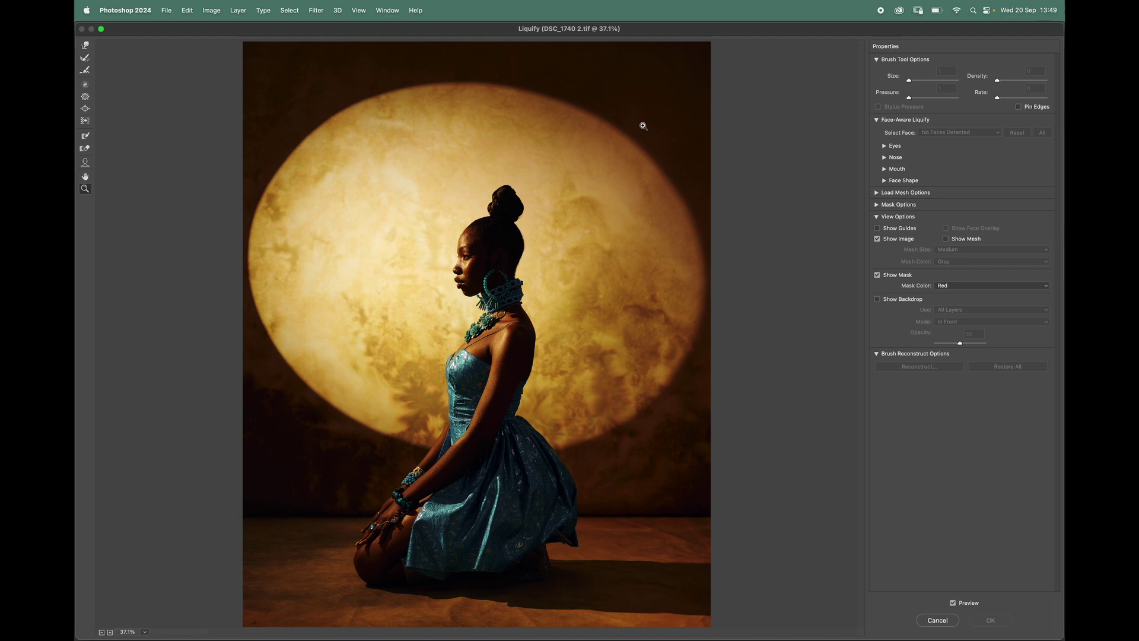
alt+click(398, 214)
alt+click(401, 225)
alt+click(401, 225)
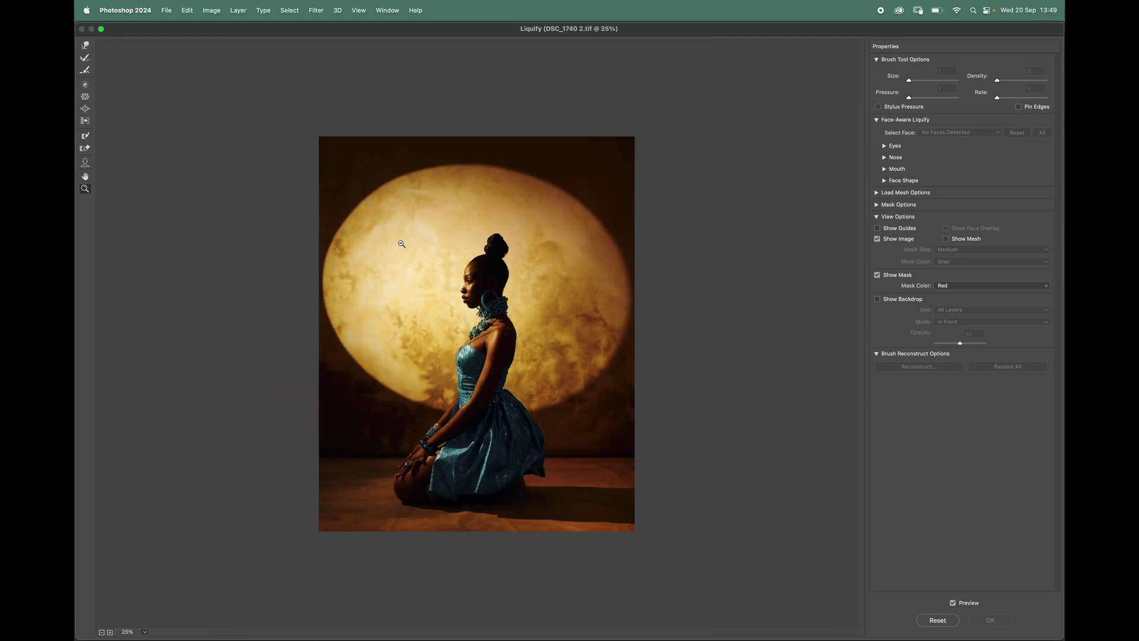
key(w)
ctrl+alt+drag(433, 247, 493, 245)
drag(456, 249, 477, 250)
mouse_move(625, 282)
mouse_down()
mouse_move(612, 284)
mouse_move(608, 325)
mouse_up()
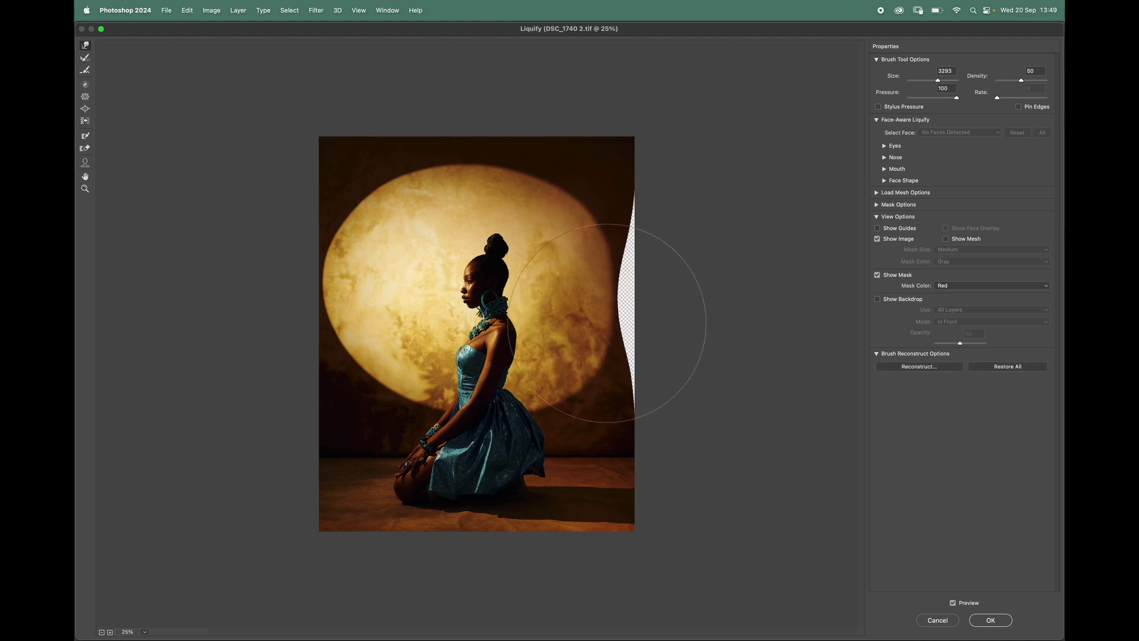
key(super+z)
key(super+z)
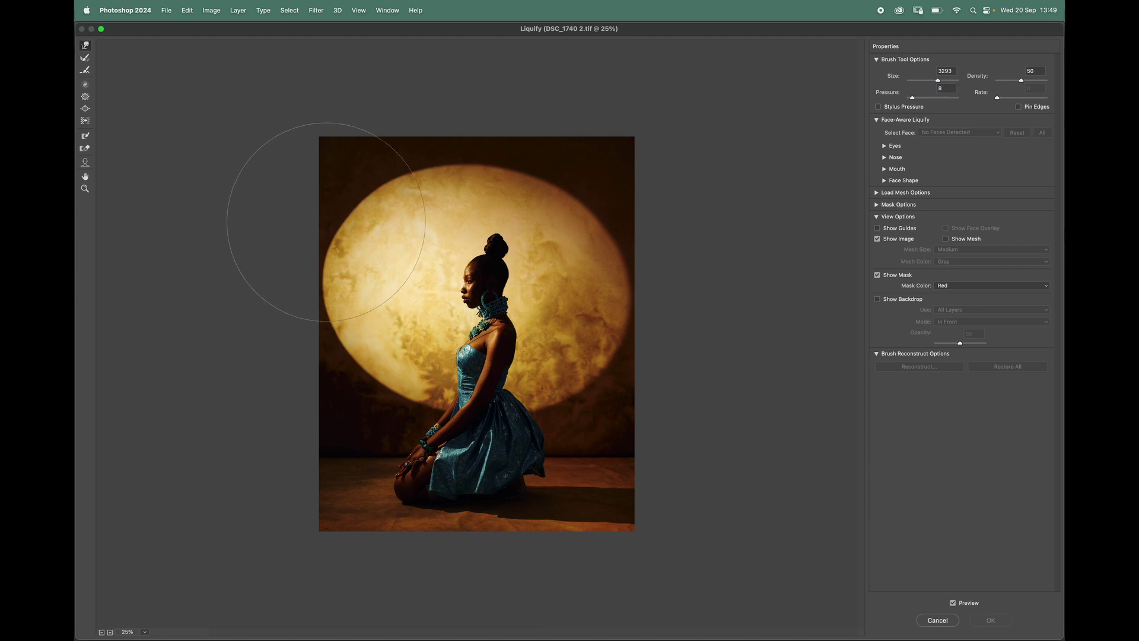
Reshape the oval moon into a circle with large Forward Warp strokes at pressure 8, pushing its sides inward and its upper edge outward
mouse_move(293, 216)
mouse_down()
mouse_move(322, 237)
mouse_move(280, 311)
mouse_move(305, 241)
mouse_move(291, 294)
mouse_move(326, 329)
mouse_up()
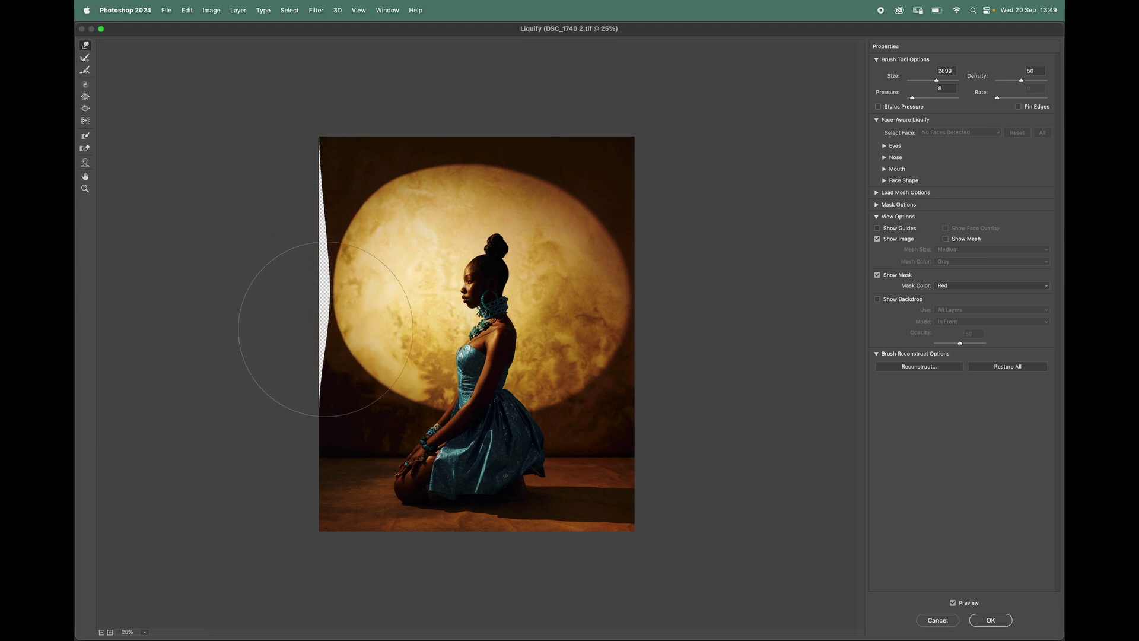
mouse_move(311, 283)
mouse_down()
mouse_move(326, 225)
mouse_move(351, 198)
mouse_move(394, 188)
mouse_move(445, 201)
mouse_move(356, 184)
mouse_move(509, 172)
mouse_move(447, 166)
mouse_move(347, 199)
mouse_move(334, 340)
mouse_up()
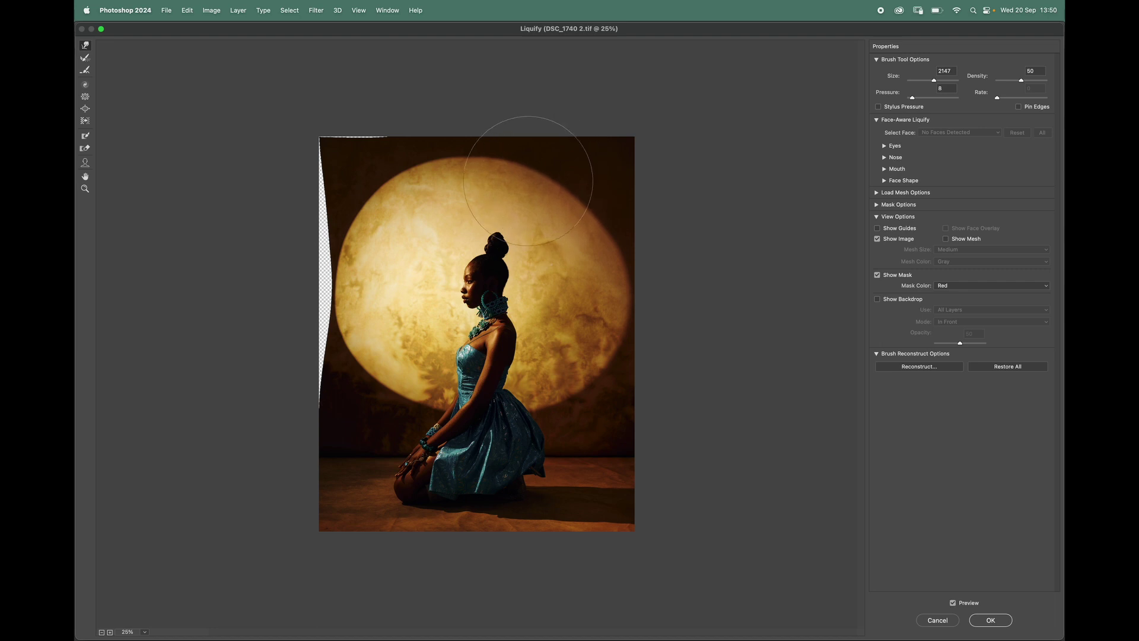
mouse_move(538, 191)
mouse_down()
mouse_move(556, 180)
mouse_move(614, 231)
mouse_move(637, 257)
mouse_move(634, 297)
mouse_move(636, 256)
mouse_move(632, 346)
mouse_move(626, 336)
mouse_up()
drag(552, 218, 575, 218)
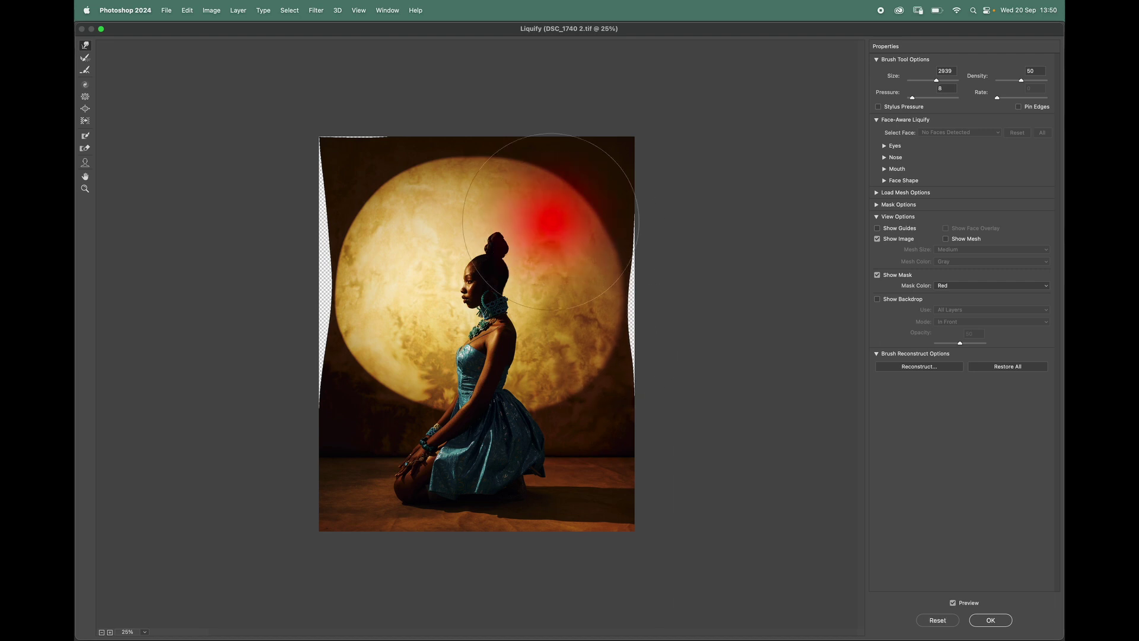
mouse_move(443, 162)
mouse_down()
mouse_move(462, 141)
mouse_move(443, 143)
mouse_move(387, 184)
mouse_move(407, 167)
mouse_move(399, 162)
mouse_move(479, 150)
mouse_move(511, 163)
mouse_move(531, 148)
mouse_move(538, 170)
mouse_move(583, 174)
mouse_move(574, 225)
mouse_move(603, 198)
mouse_move(570, 184)
mouse_move(599, 181)
mouse_move(607, 228)
mouse_up()
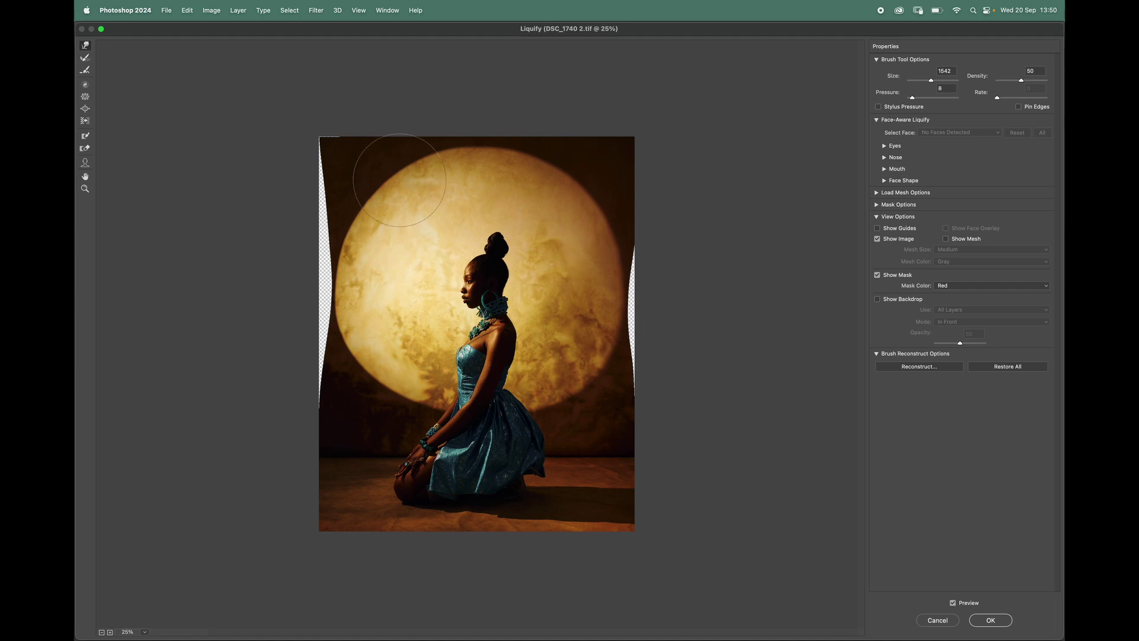
Protect the kneeling woman with a freeze mask, and refine the moon's left outline with Forward Warp strokes at pressure 8
click(86, 137)
mouse_move(464, 296)
ctrl+alt+mouse_down()
mouse_move(493, 268)
mouse_move(489, 393)
mouse_move(487, 335)
mouse_move(479, 417)
mouse_move(480, 357)
mouse_move(431, 444)
mouse_move(445, 429)
mouse_move(408, 469)
mouse_move(420, 465)
mouse_move(412, 490)
mouse_move(445, 496)
mouse_move(507, 459)
mouse_move(484, 394)
mouse_move(530, 451)
mouse_move(474, 471)
mouse_move(507, 282)
mouse_move(510, 378)
mouse_move(533, 451)
mouse_move(507, 378)
mouse_move(493, 224)
mouse_move(470, 299)
mouse_move(464, 409)
mouse_move(416, 447)
mouse_move(438, 431)
mouse_move(428, 504)
mouse_move(515, 494)
mouse_move(536, 476)
mouse_move(456, 501)
mouse_move(528, 491)
mouse_move(498, 380)
ctrl+alt+mouse_up()
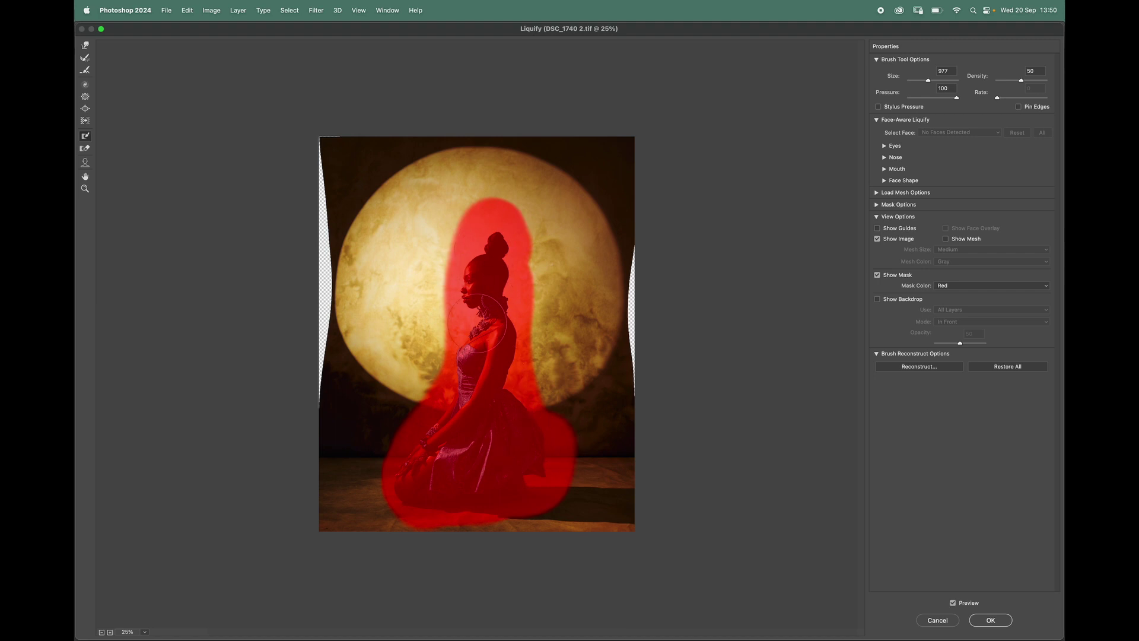
key(w)
drag(370, 337, 412, 341)
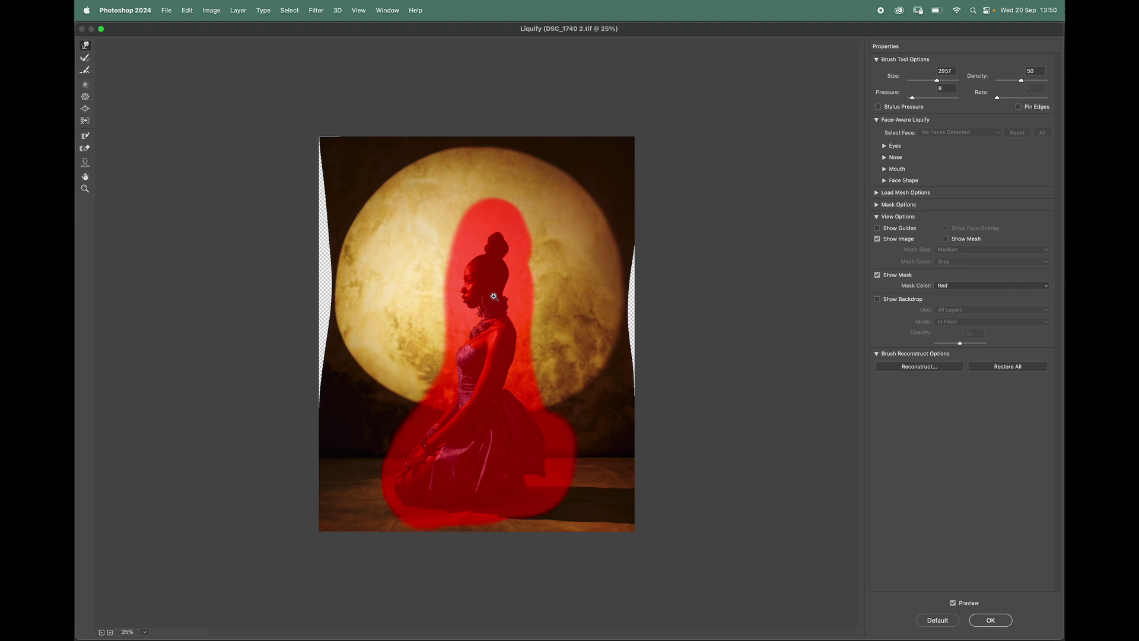
drag(404, 372, 397, 373)
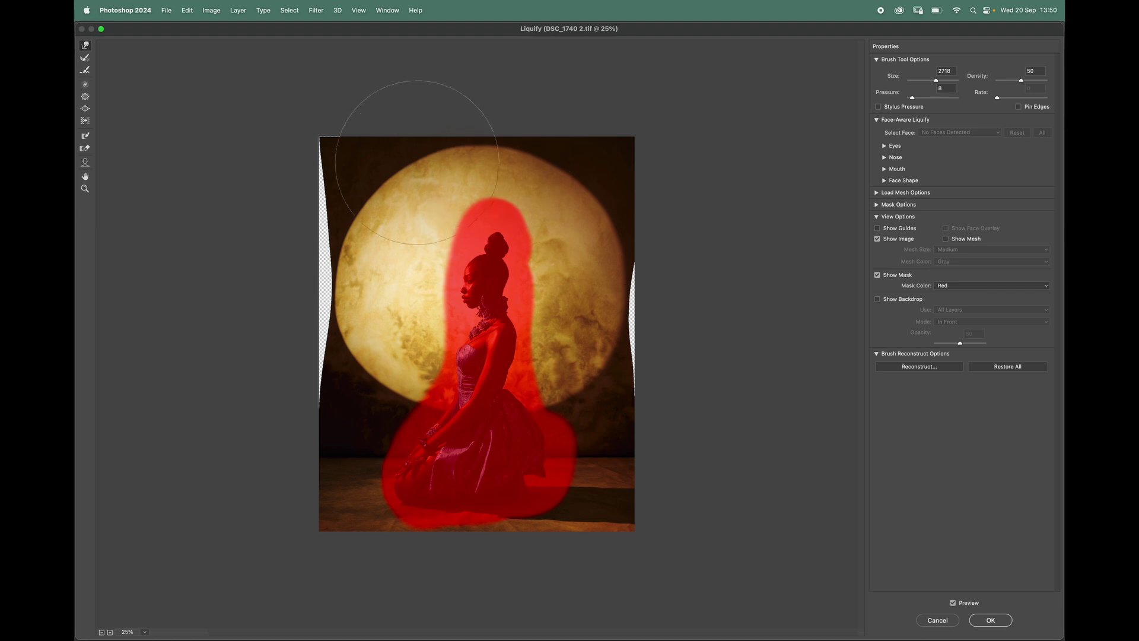
drag(332, 275, 324, 312)
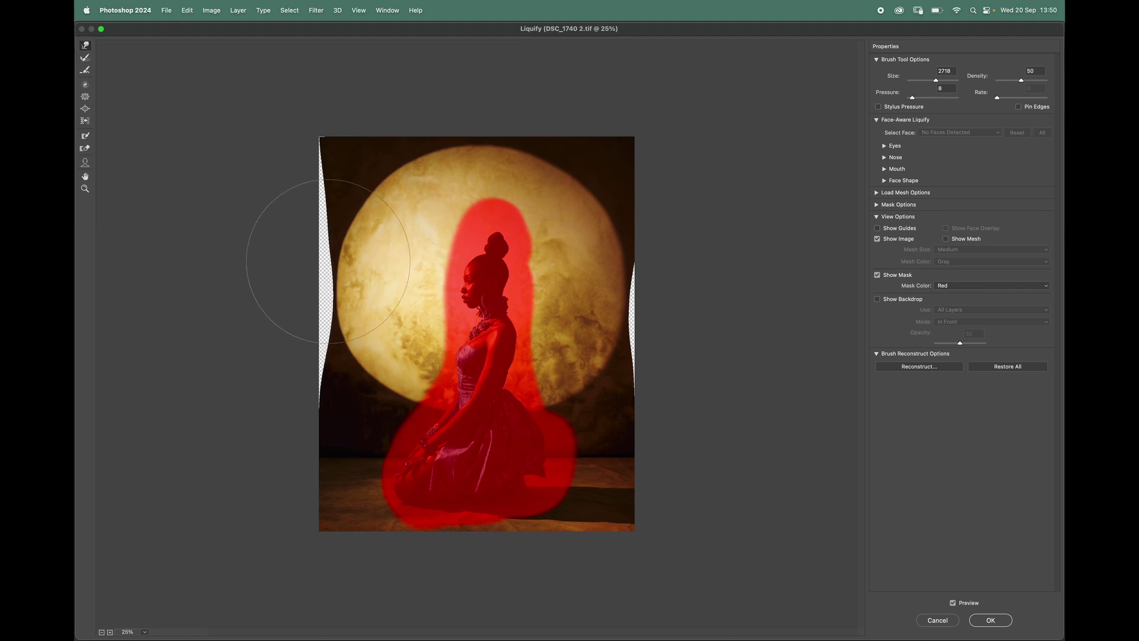
drag(371, 356, 359, 355)
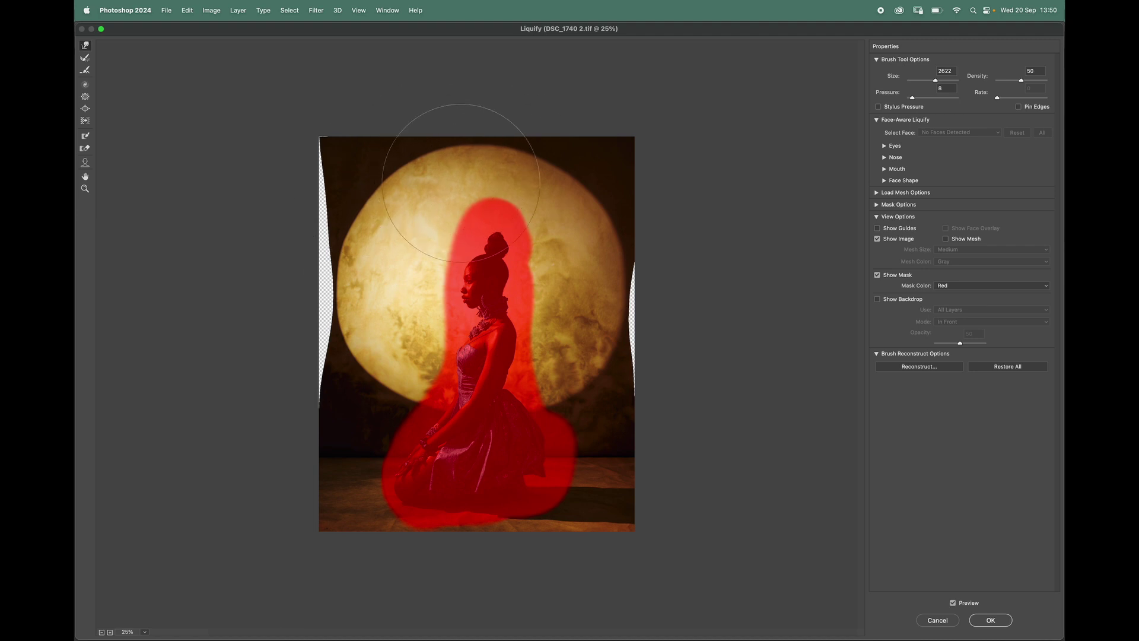
Thaw the mask along the moon's lower edge beside the arms and dress, and refreeze the erased parts of the dress
key(d)
drag(439, 392, 435, 407)
mouse_move(428, 399)
mouse_down()
mouse_move(441, 411)
mouse_move(411, 414)
mouse_move(387, 440)
mouse_move(403, 431)
mouse_up()
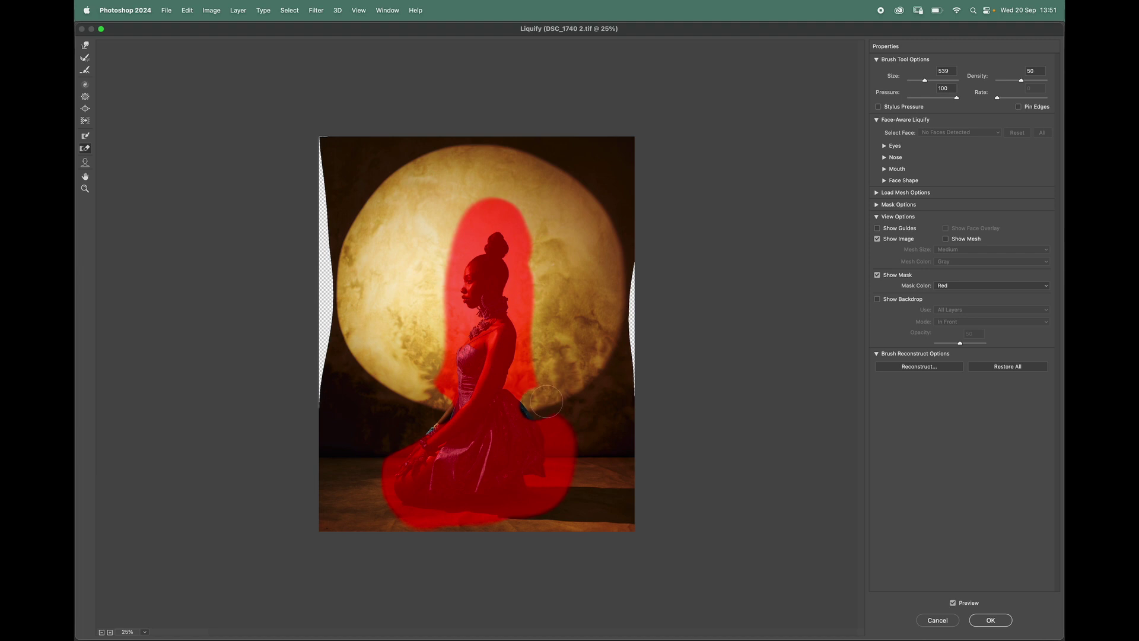
key(f)
key(bracketright)
key(bracketright)
key(bracketright)
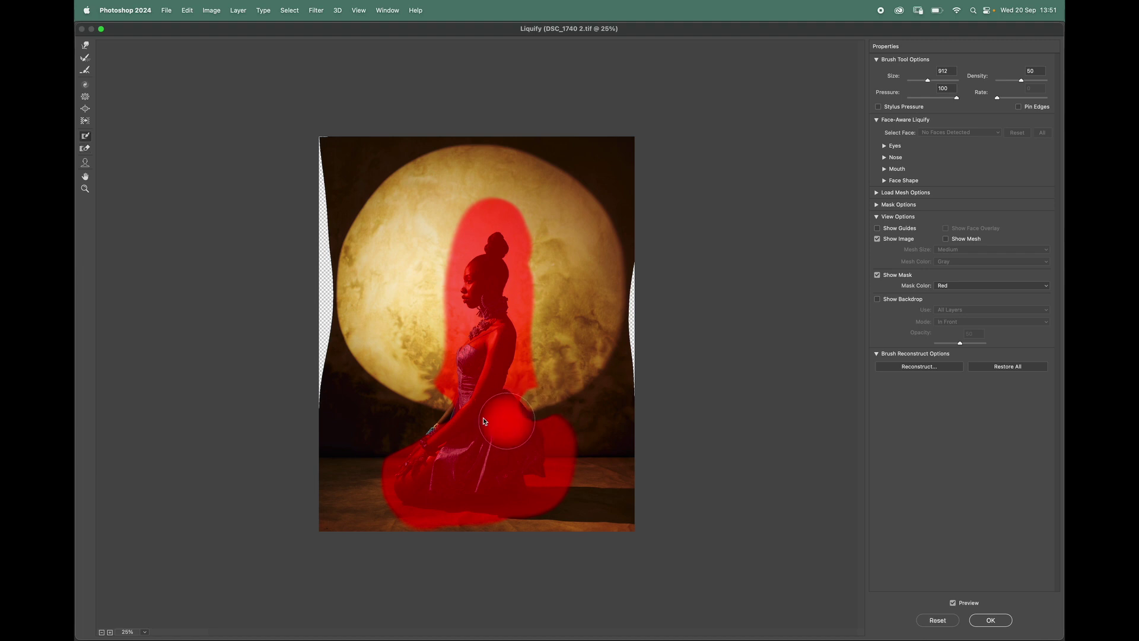
mouse_move(499, 409)
mouse_down()
mouse_move(528, 443)
mouse_move(503, 417)
mouse_move(518, 437)
mouse_move(475, 427)
mouse_move(481, 416)
mouse_move(440, 442)
mouse_move(486, 409)
mouse_move(444, 448)
mouse_move(469, 438)
mouse_up()
Even out the moon's upper outline with large Forward Warp strokes at pressure 8, and apply the Liquify changes
key(w)
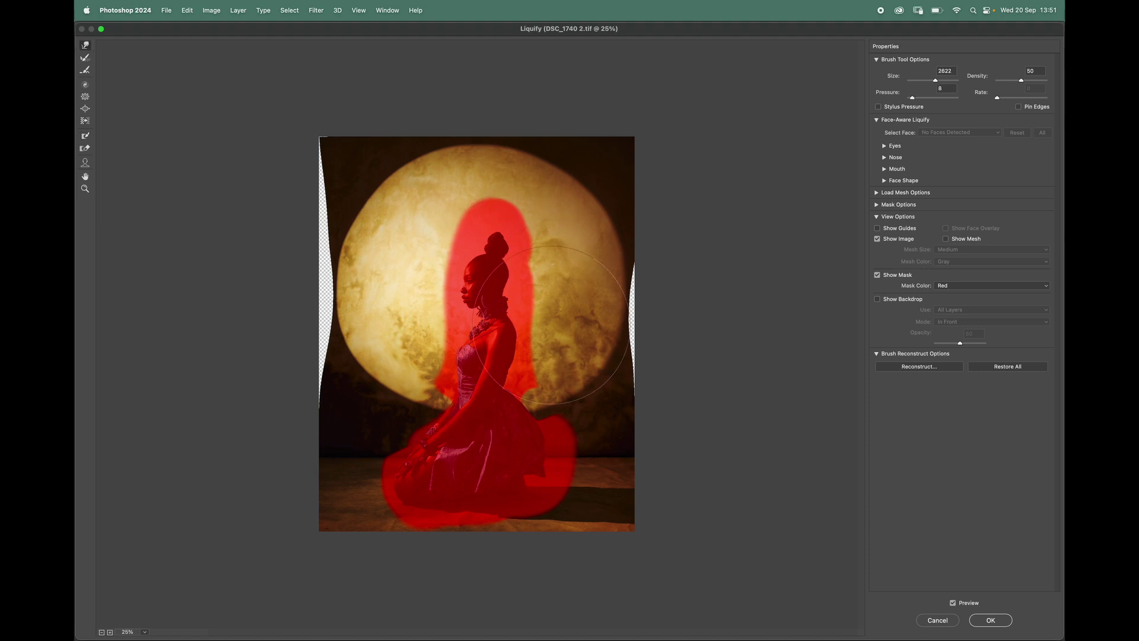
key(alt)
key(bracketright)
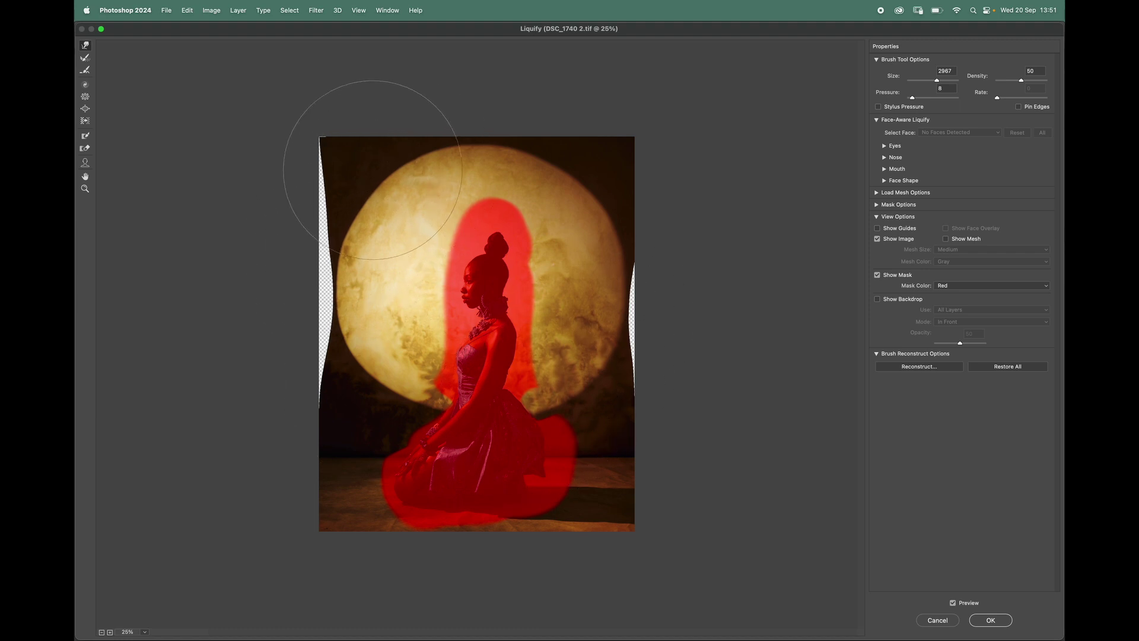
drag(538, 166, 517, 167)
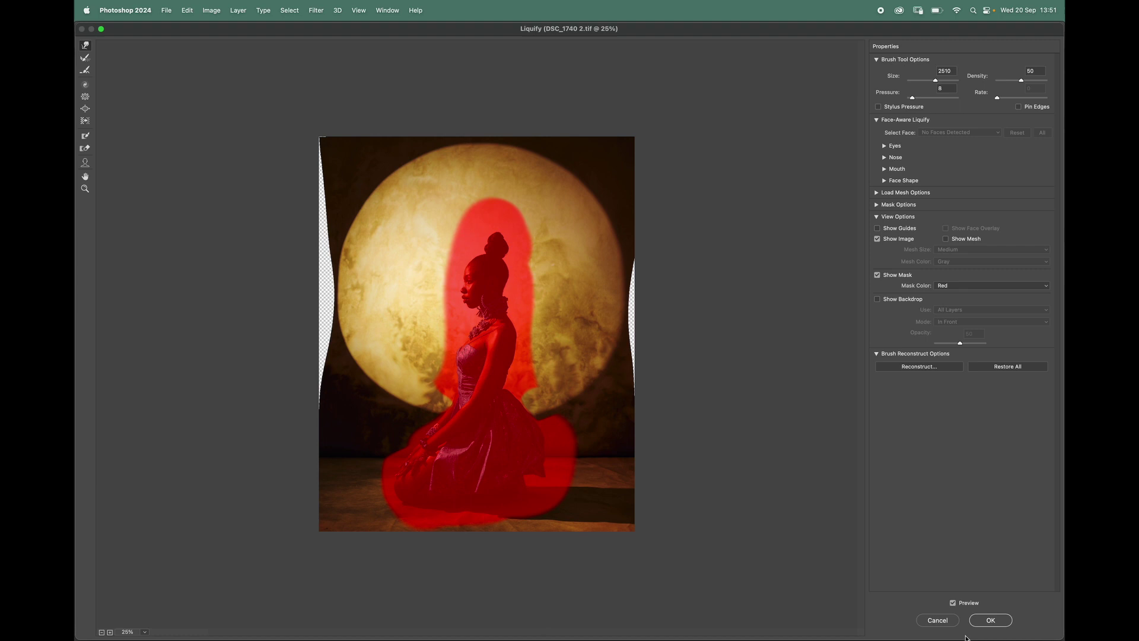
click(990, 620)
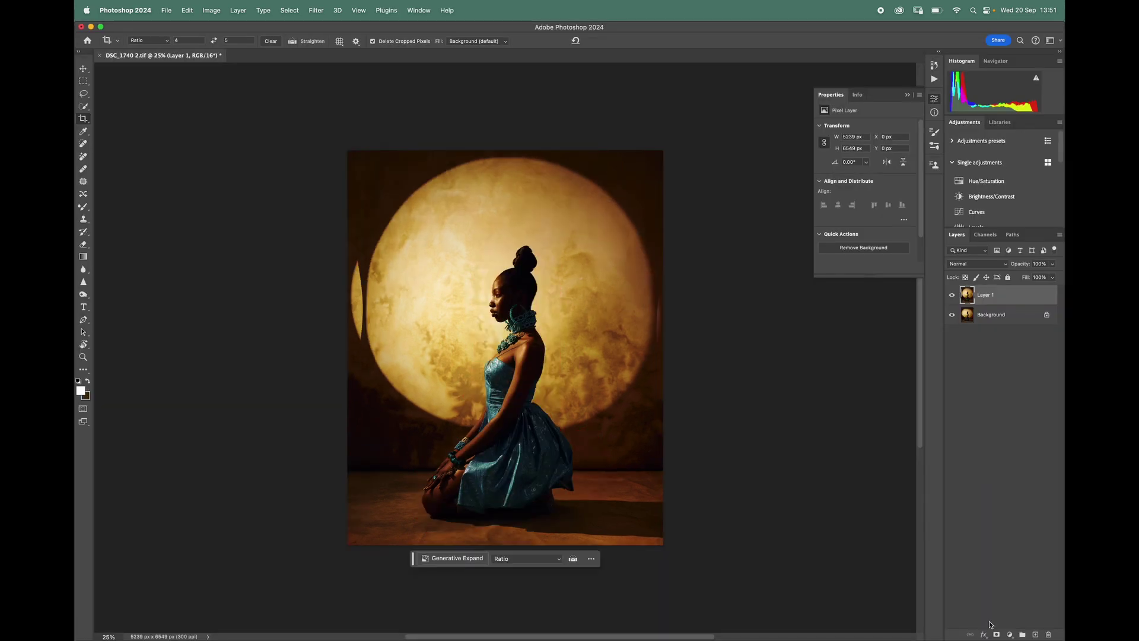
Compare the liquified layer with the original image, and duplicate the liquified layer for patching the stray moon sliver
click(951, 296)
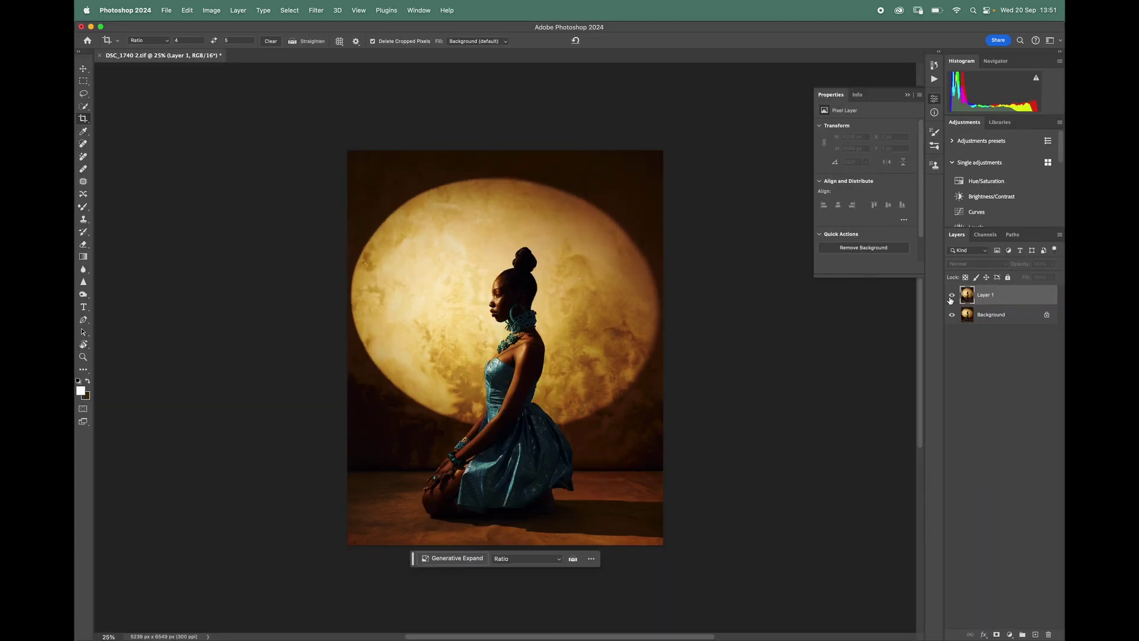
click(952, 296)
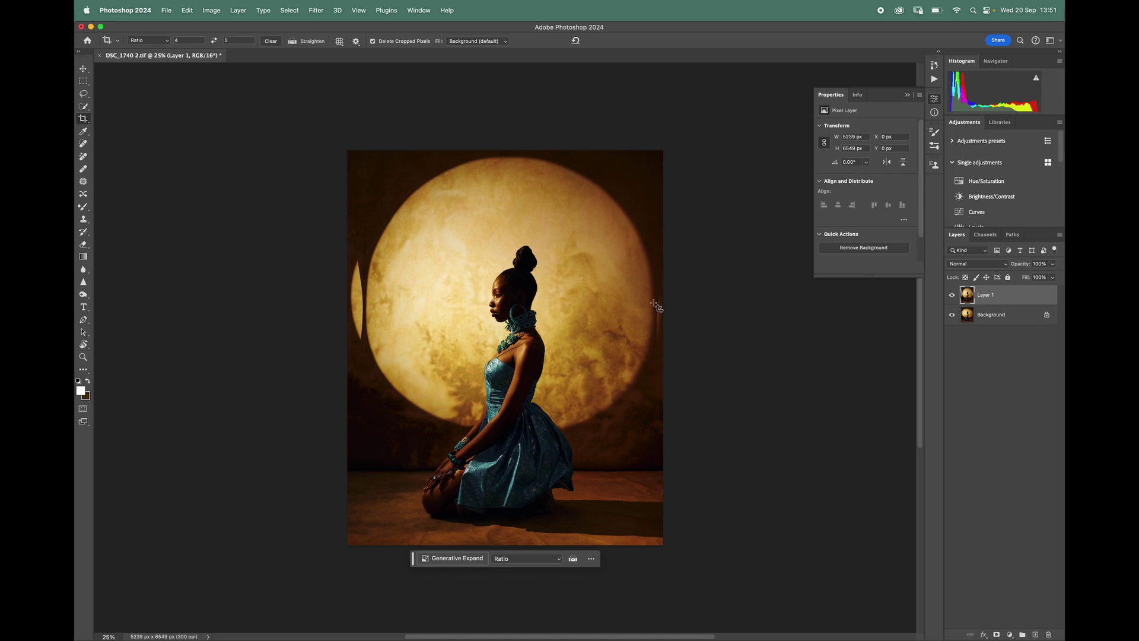
key(z)
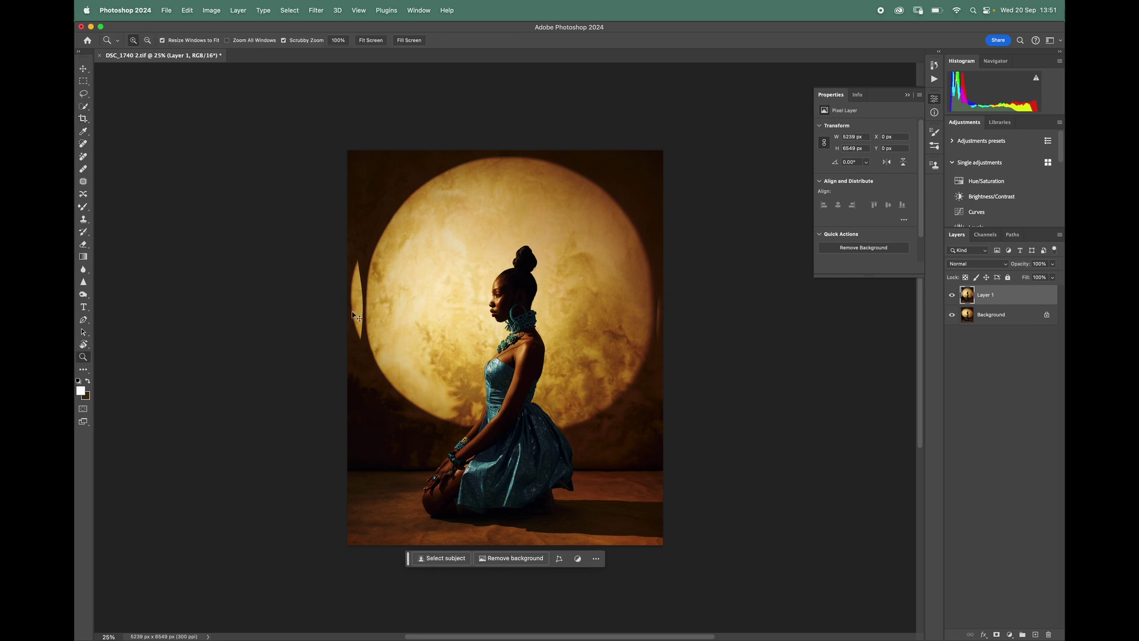
key(ctrl+j)
drag(375, 275, 419, 280)
key(j)
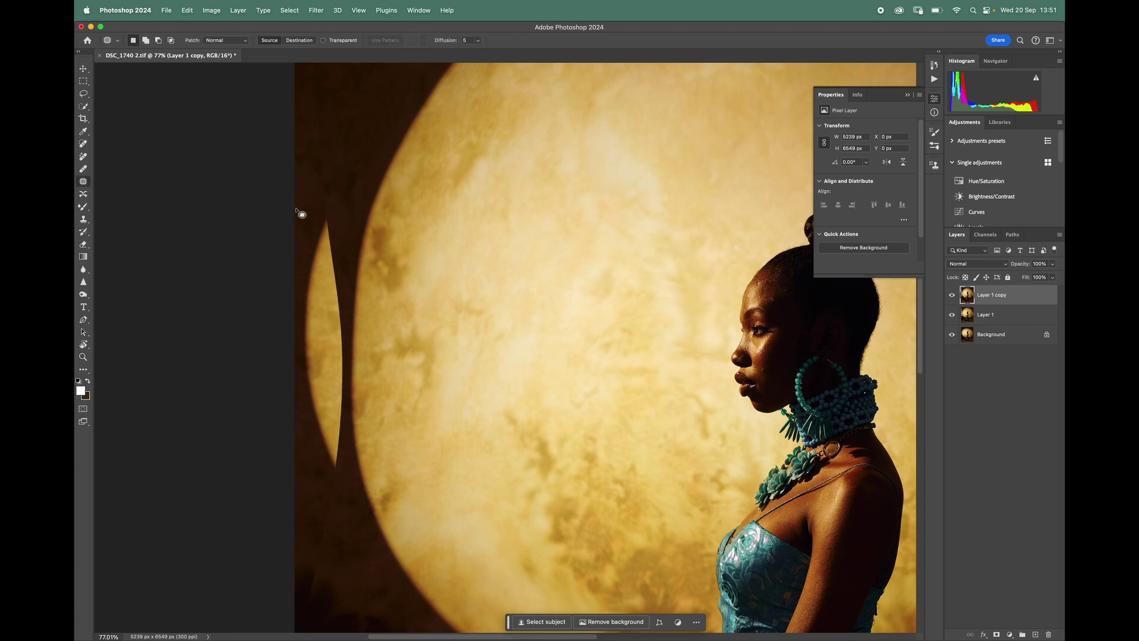
mouse_move(297, 208)
mouse_down()
mouse_move(353, 190)
mouse_move(347, 264)
mouse_up()
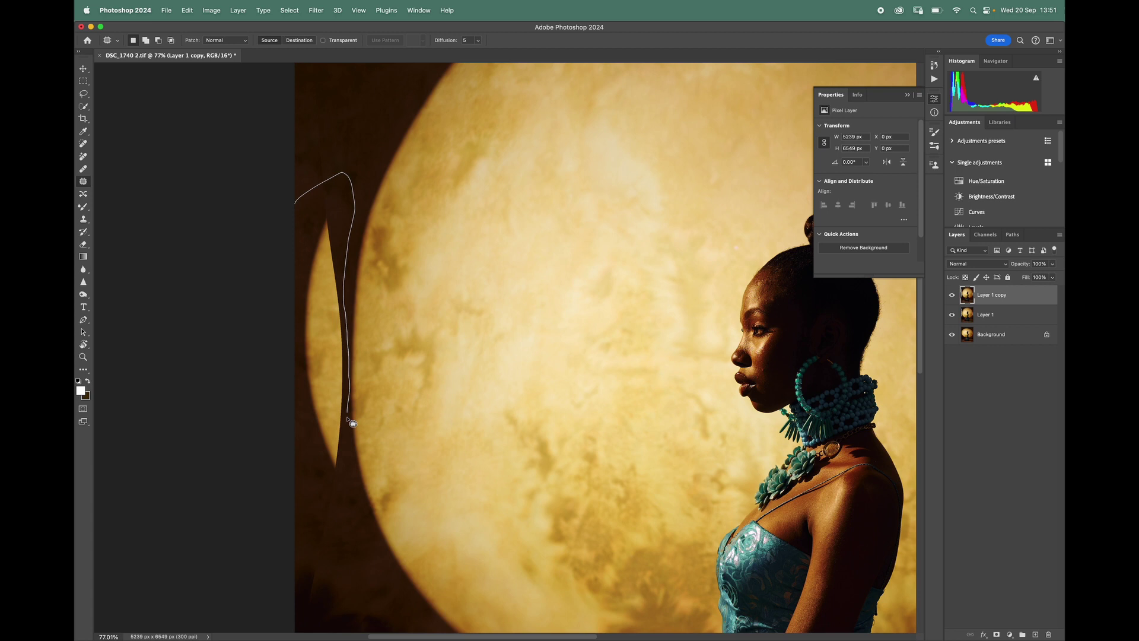
mouse_move(352, 455)
mouse_down()
mouse_move(301, 492)
mouse_move(228, 368)
mouse_move(244, 198)
mouse_up()
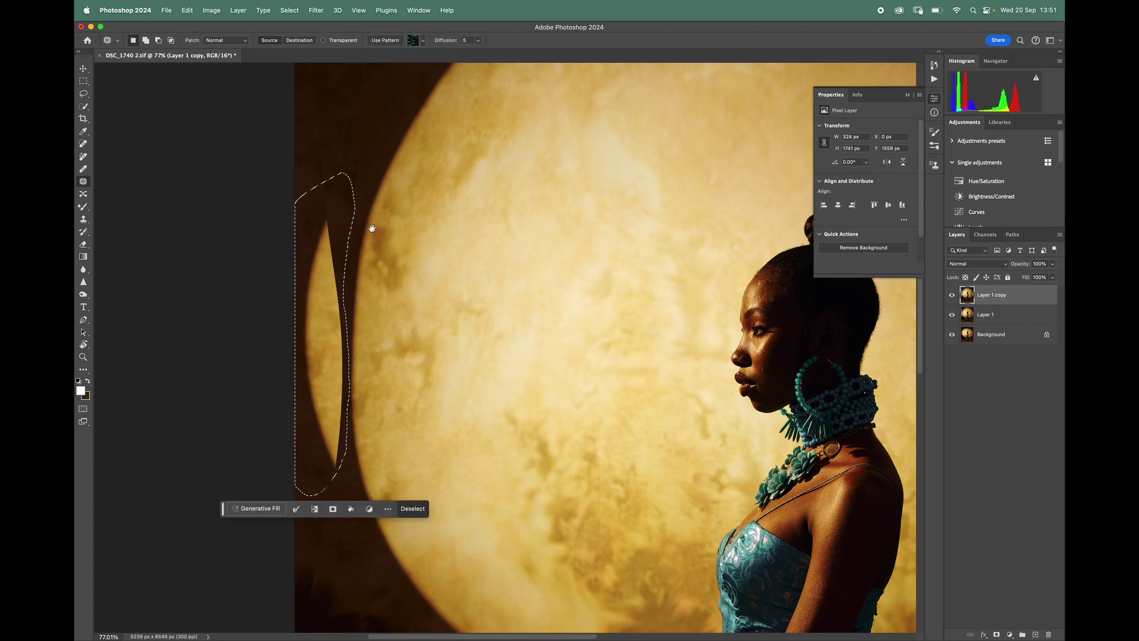
scroll(413, 201, down, 5)
scroll(361, 356, up, 10)
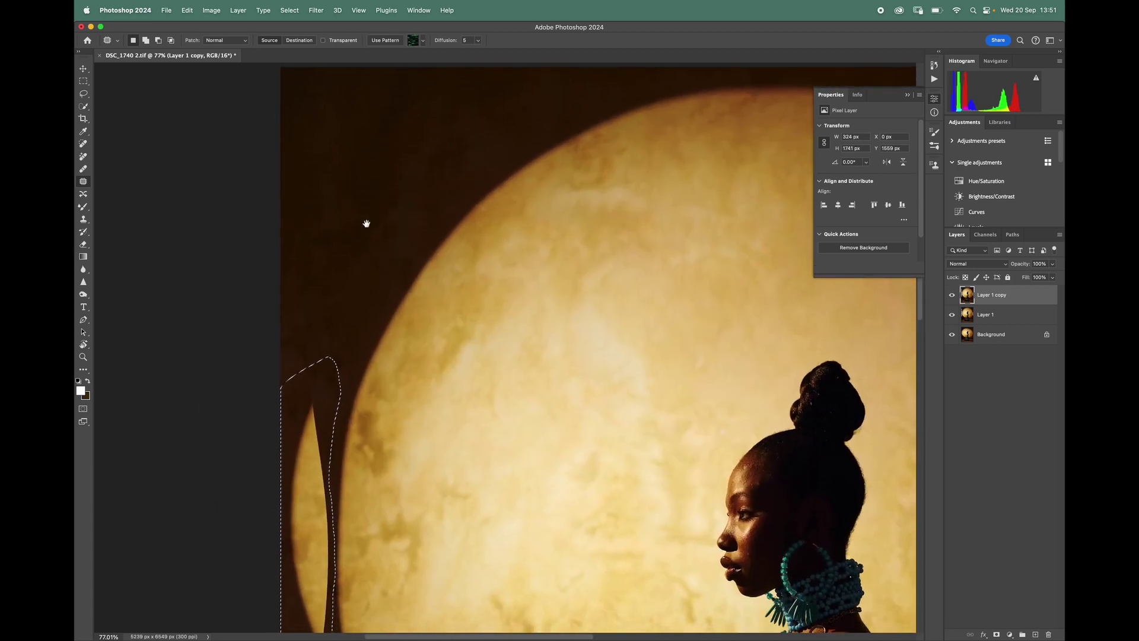
drag(318, 442, 302, 143)
scroll(368, 140, left, 10)
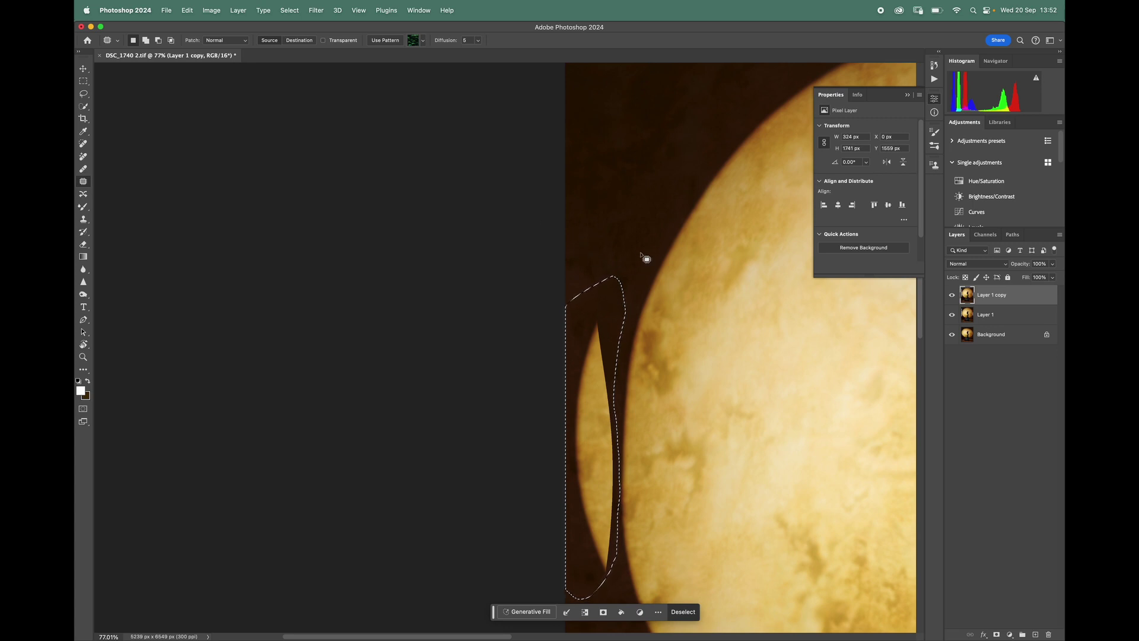
key(cmd+d)
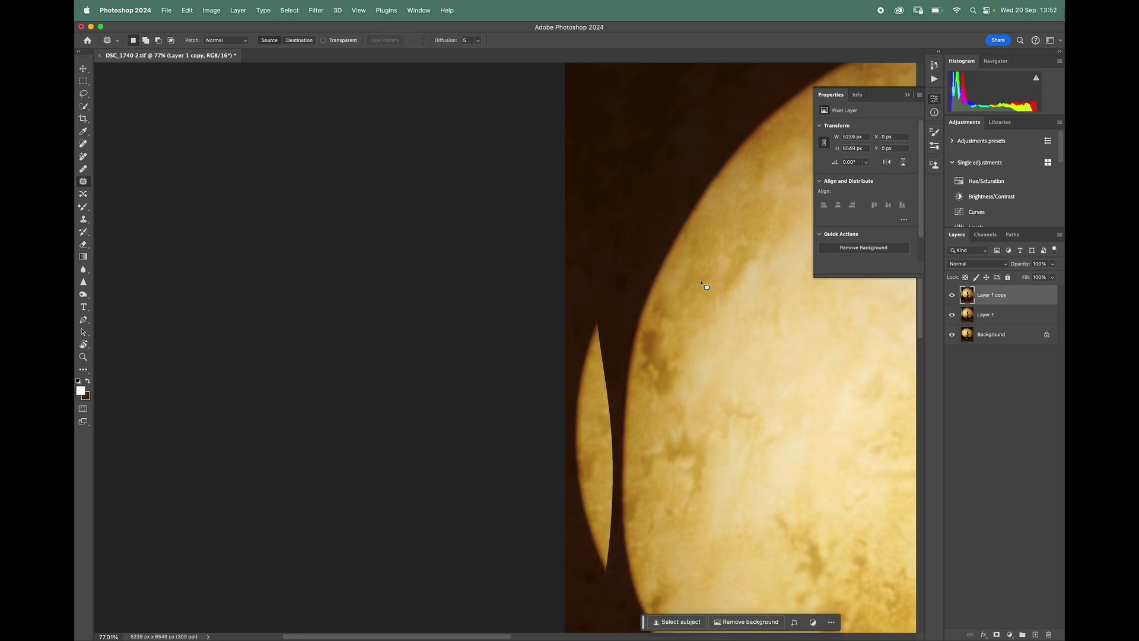
Stamp all visible layers into a new layer, and patch the stray moon sliver at the image's left edge with dark background from above
key(super+alt+shift+e)
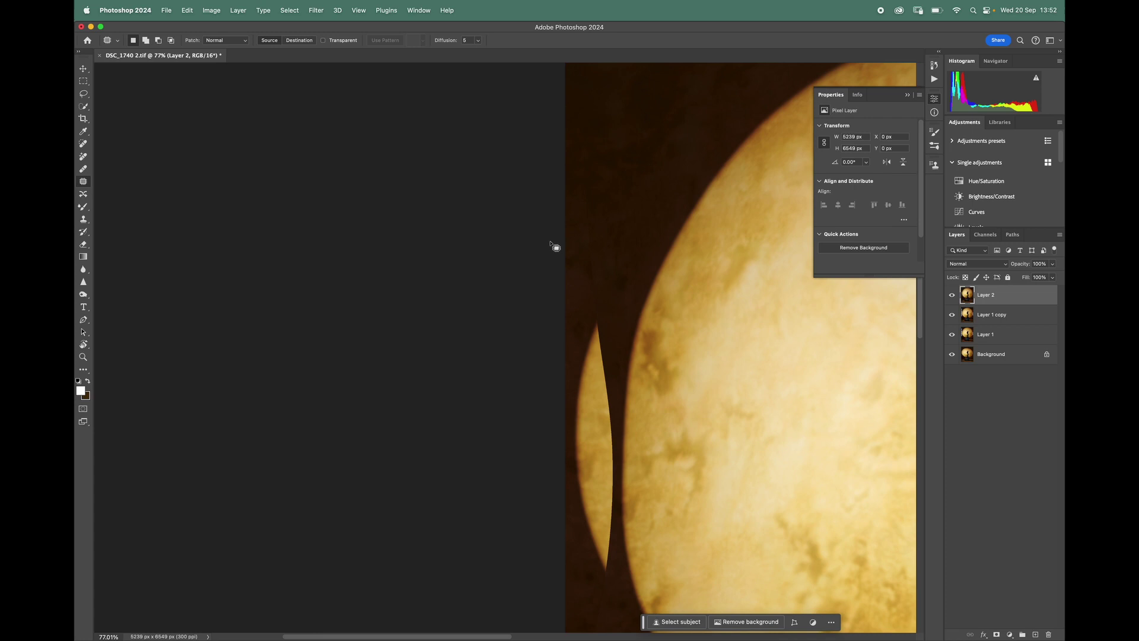
mouse_move(565, 291)
mouse_down()
mouse_move(606, 274)
mouse_move(617, 293)
mouse_move(616, 358)
mouse_up()
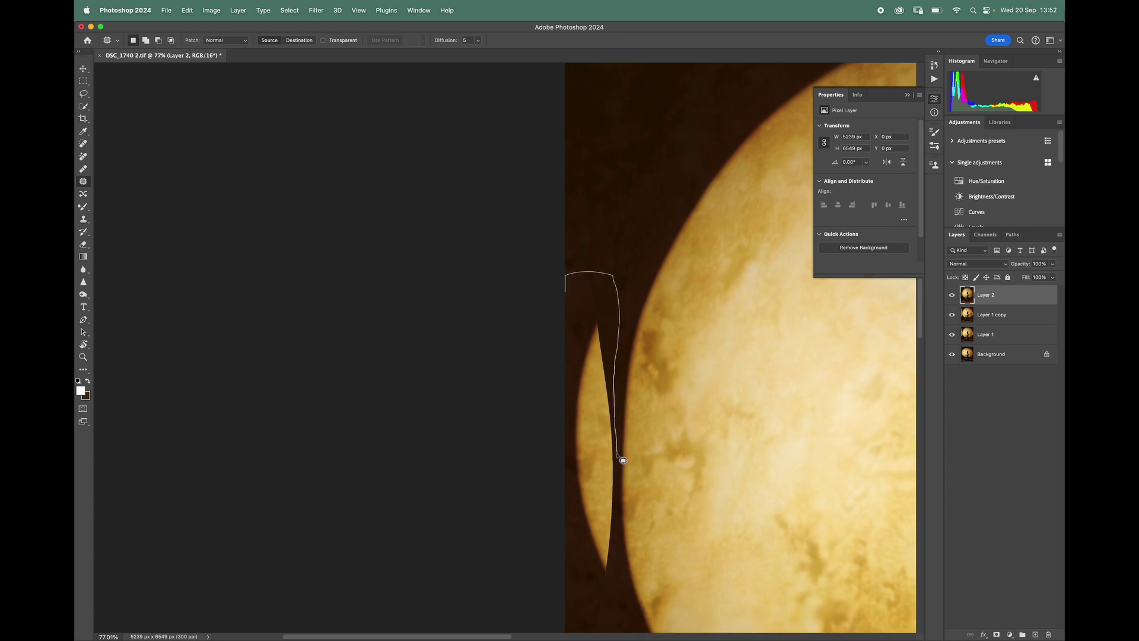
mouse_move(619, 520)
mouse_down()
mouse_move(611, 556)
mouse_move(593, 572)
mouse_move(572, 529)
mouse_move(554, 361)
mouse_up()
mouse_move(588, 557)
mouse_down()
mouse_move(602, 592)
mouse_move(609, 351)
mouse_move(631, 261)
mouse_move(597, 212)
mouse_up()
key(super+d)
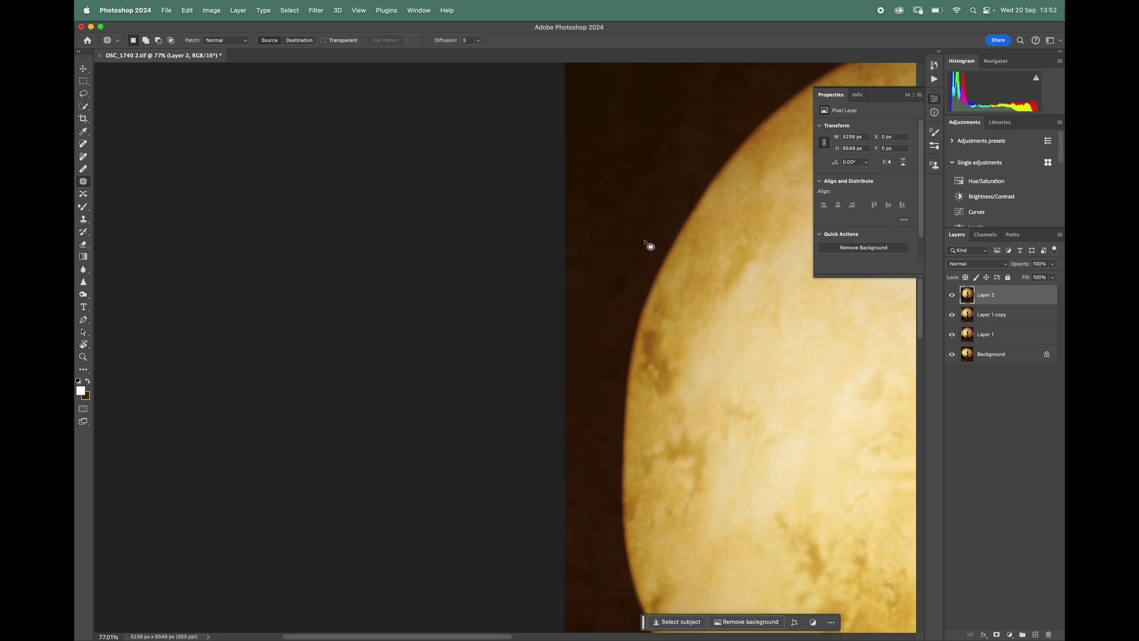
Patch the faint moon fragment at the image's right edge with clean dark background from above it, and deselect
scroll(646, 243, right, 20)
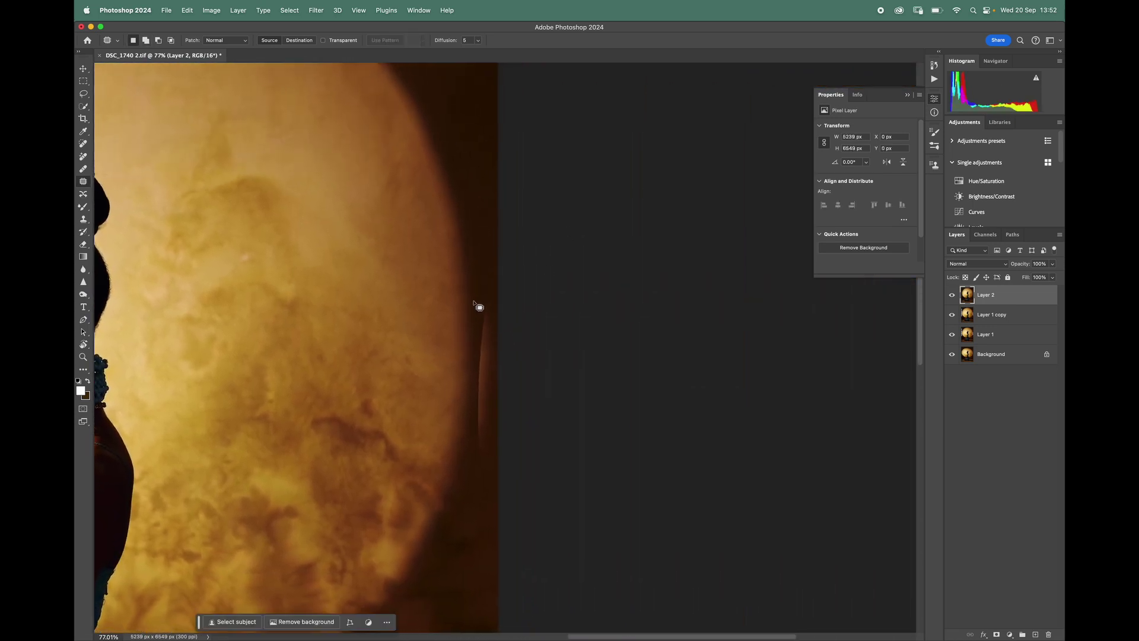
drag(475, 290, 474, 314)
mouse_move(479, 400)
mouse_down()
mouse_move(485, 466)
mouse_move(498, 369)
mouse_up()
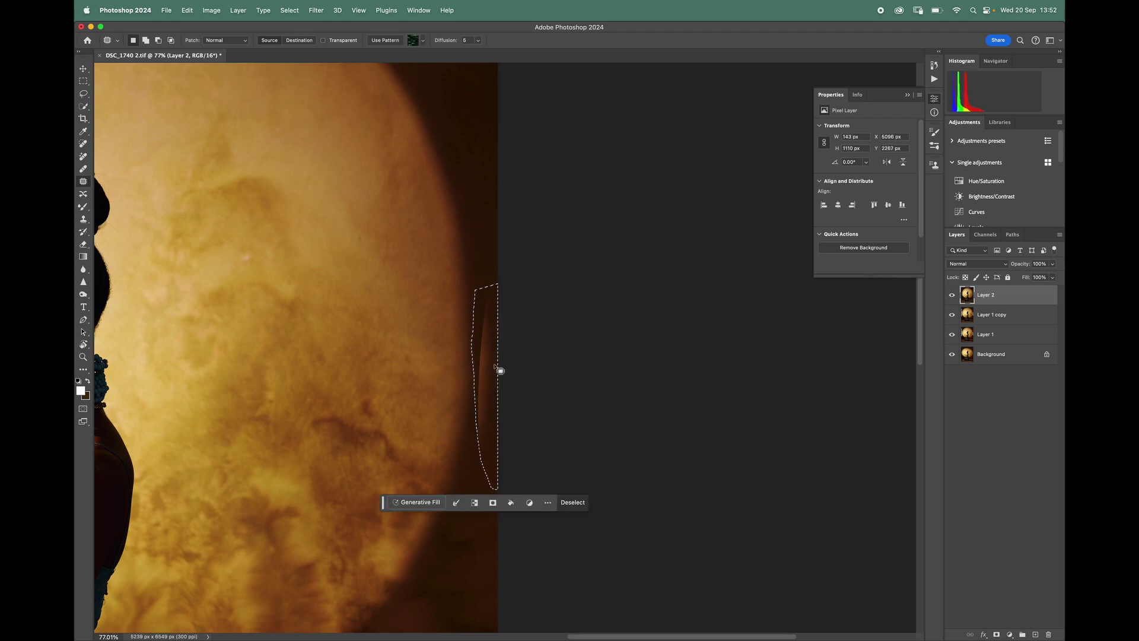
click(492, 142)
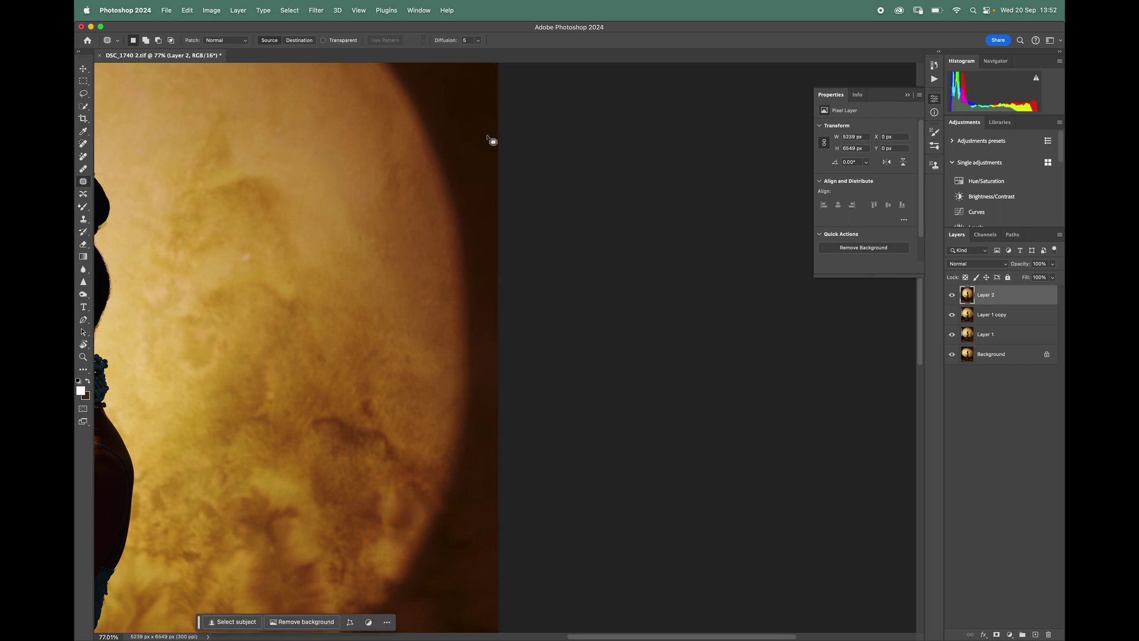
Compare the whole retouched image with the original Background layer by toggling the other layers' visibility
key(super+0)
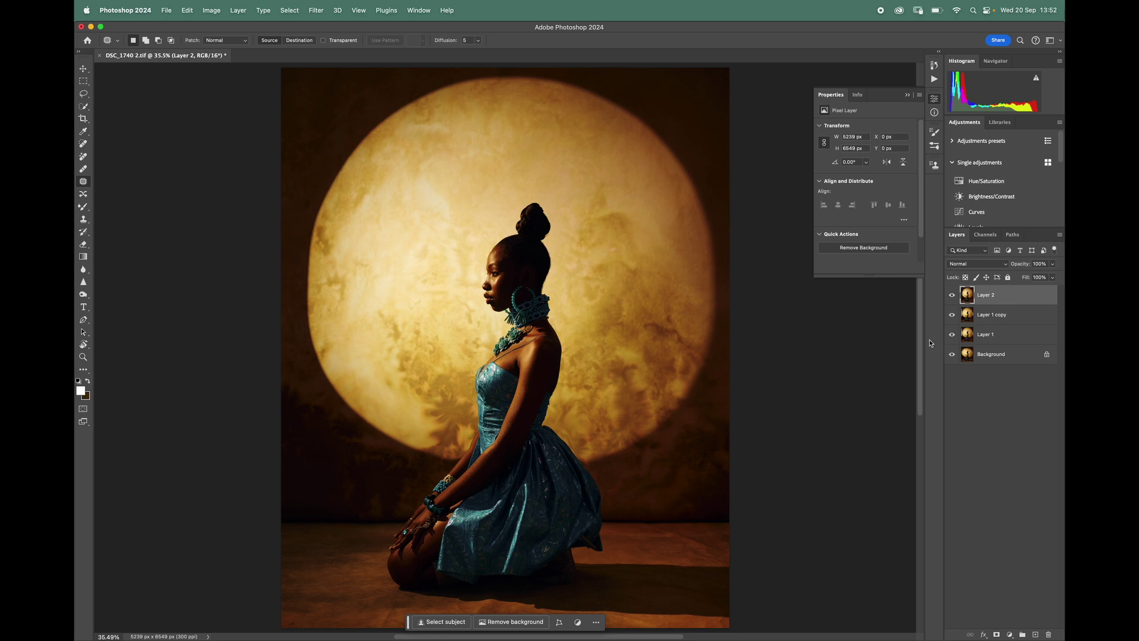
alt+click(952, 355)
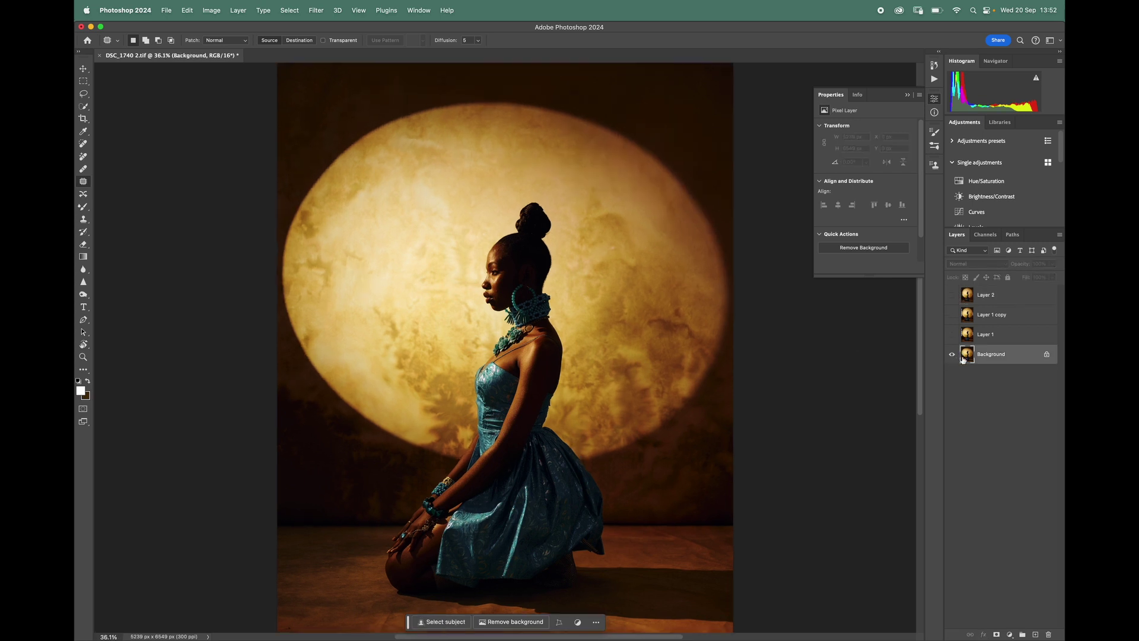
alt+click(952, 354)
alt+click(952, 355)
alt+click(952, 355)
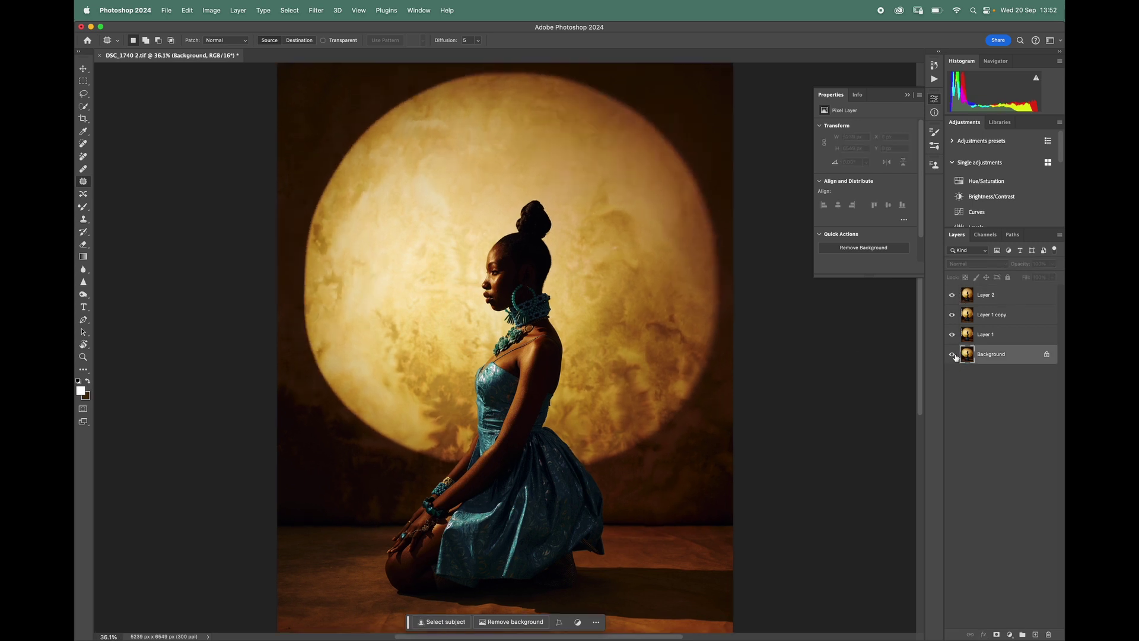
Merge all layers into a single background, and open a duplicate of it in Liquify
key(super+shift+e)
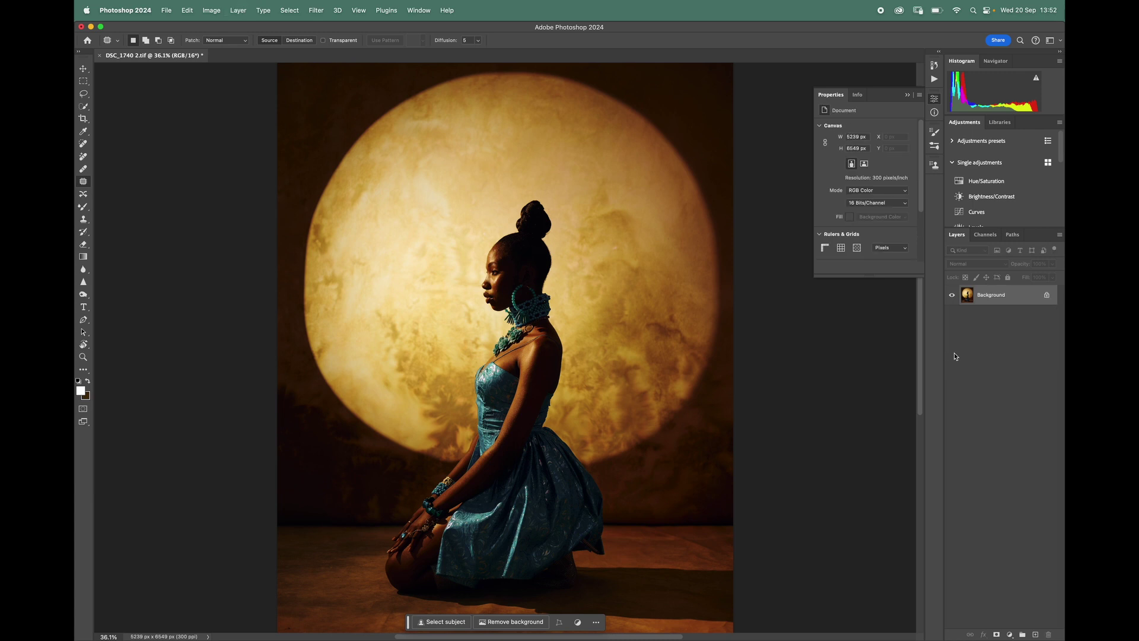
key(super+j)
key(super+shift+a)
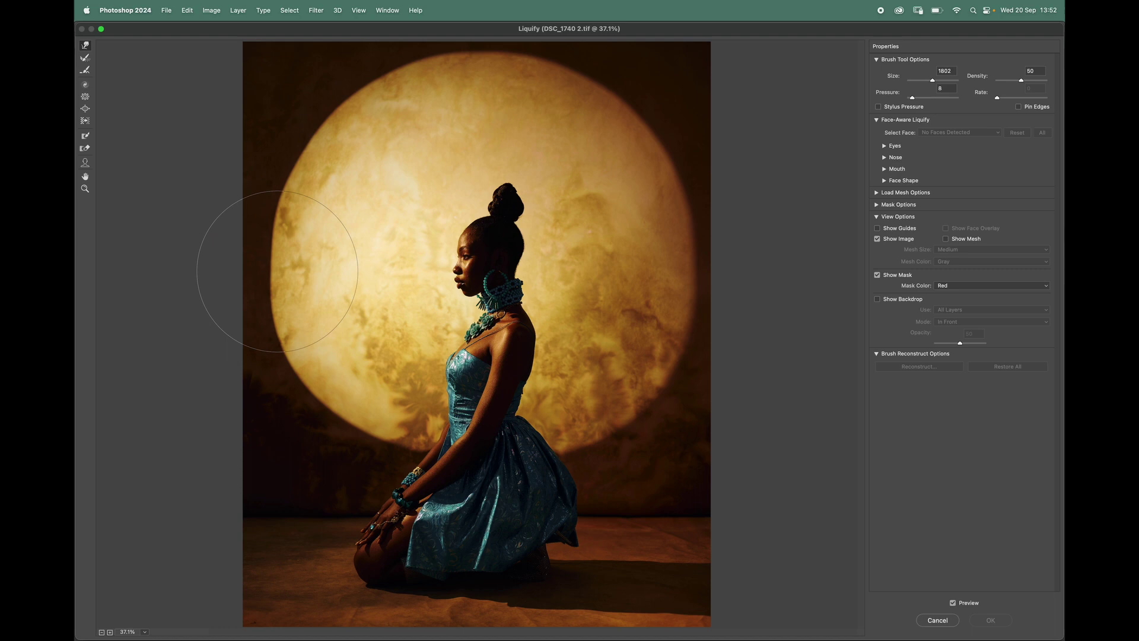
Round out the moon's left outline with Forward Warp strokes at pressure 8, using brush sizes 1802 and 2424
drag(280, 258, 274, 255)
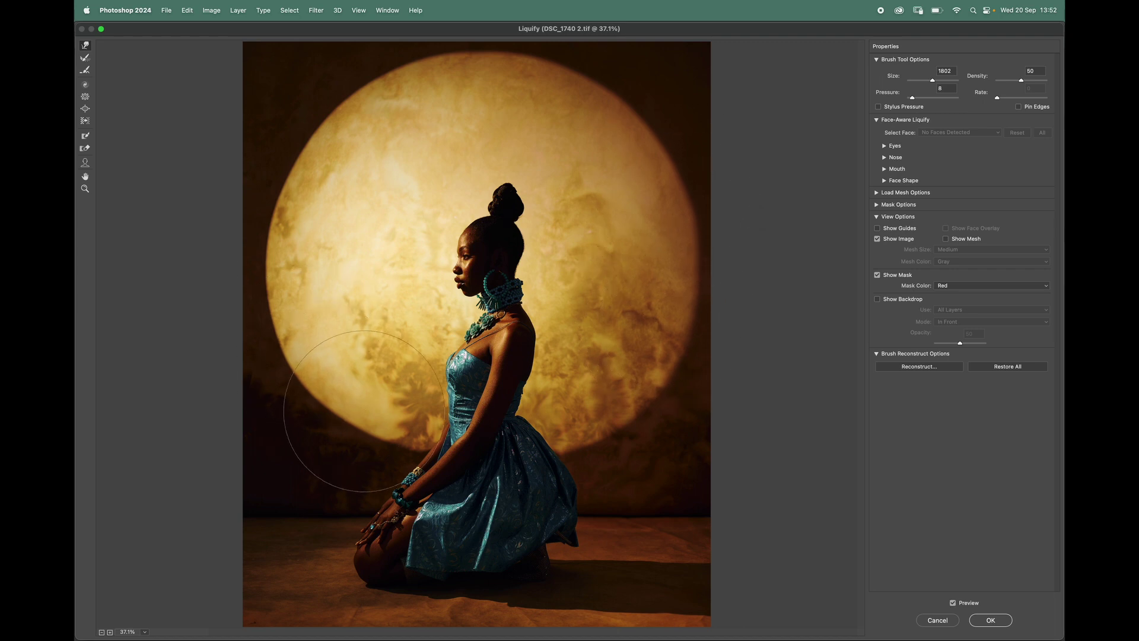
key(alt)
drag(317, 402, 344, 401)
drag(252, 230, 265, 250)
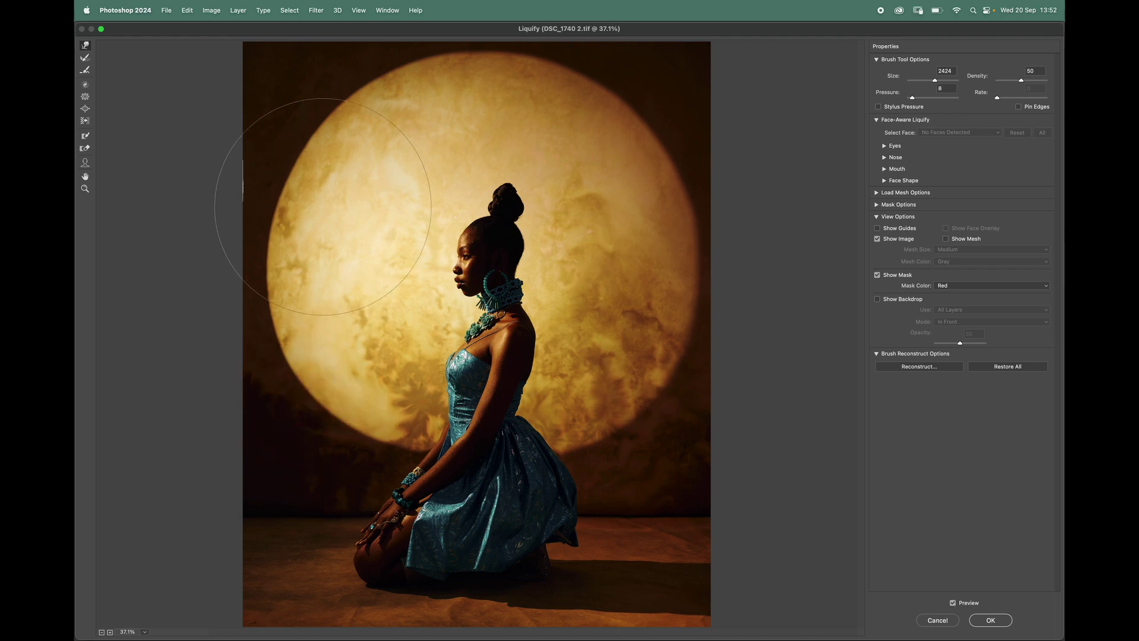
drag(317, 206, 322, 232)
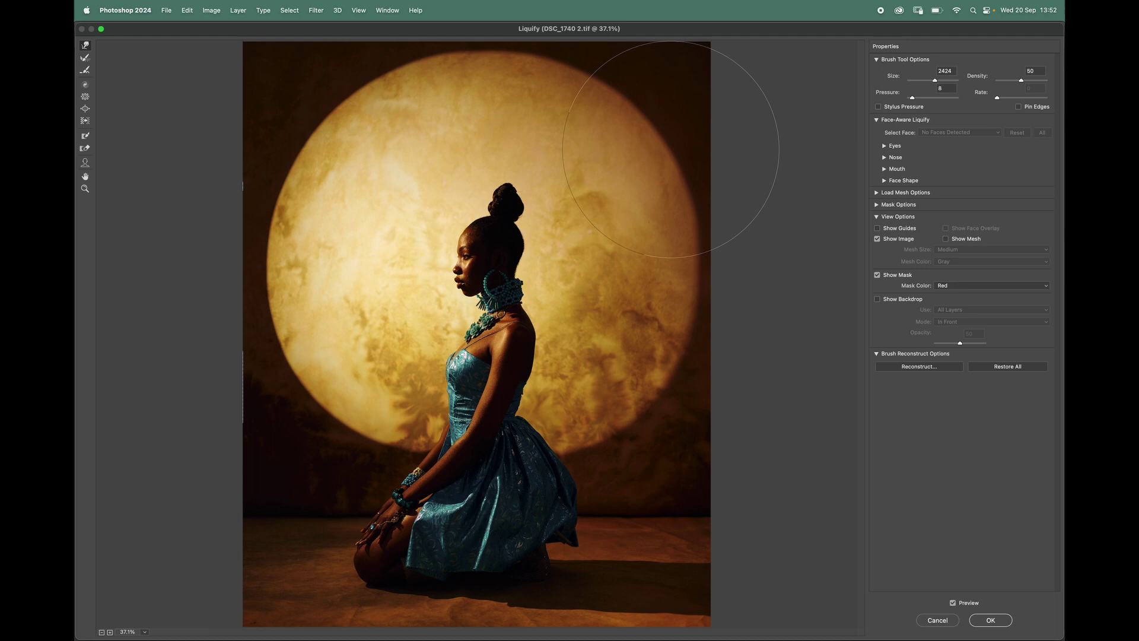
Even out the moon's right outline with Forward Warp strokes at sizes 2424 and 2061, and apply the Liquify changes
drag(677, 291, 684, 279)
key([)
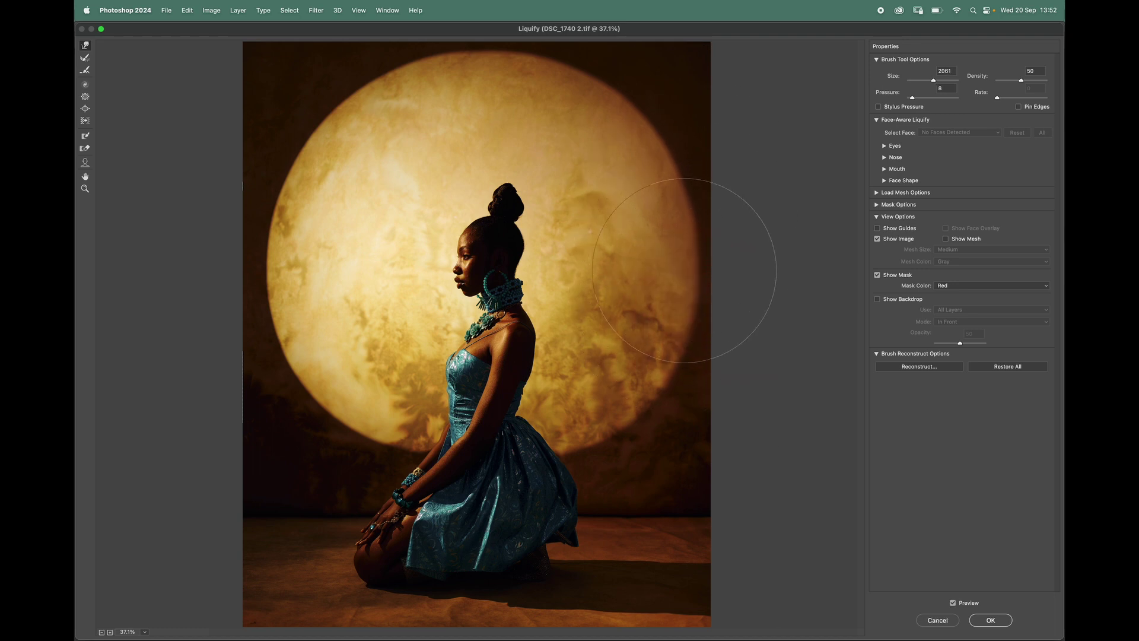
drag(685, 368, 674, 371)
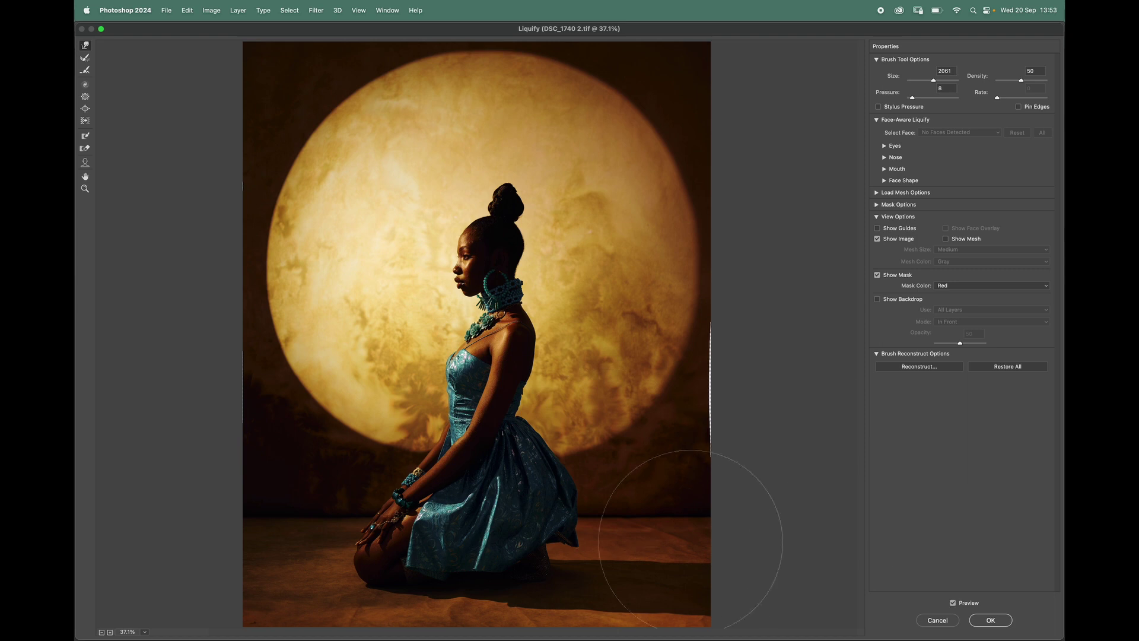
click(993, 621)
key(super+0)
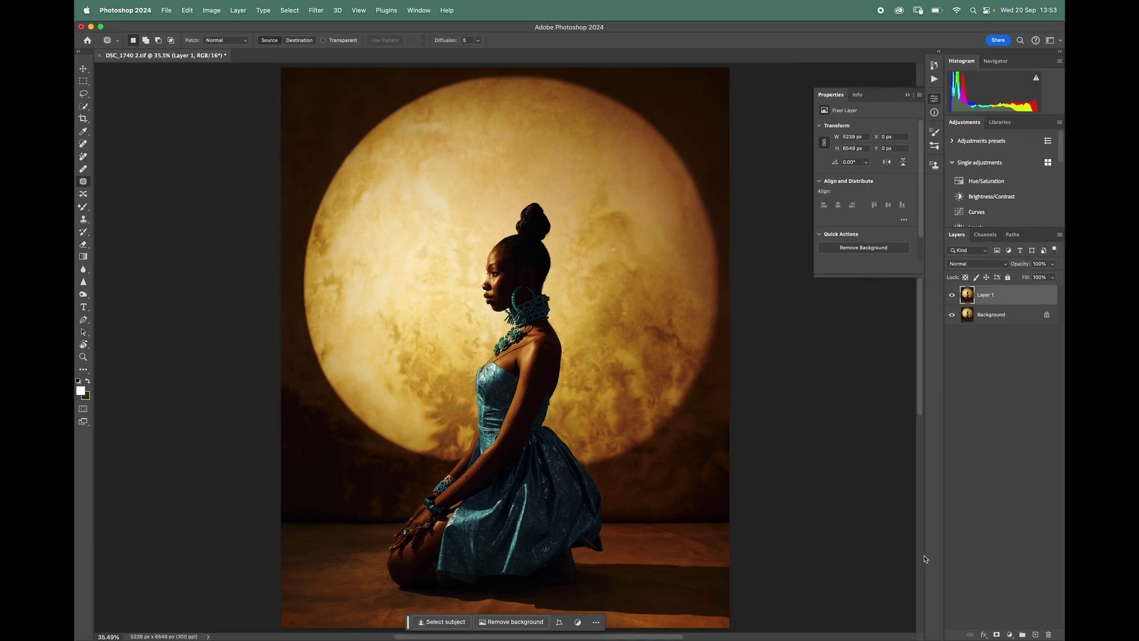
Extend the 4:5 crop beyond the image edges to about 5487 × 6858 px, filling the added area with Generative Expand
key(super+space)
drag(488, 193, 454, 187)
key(c)
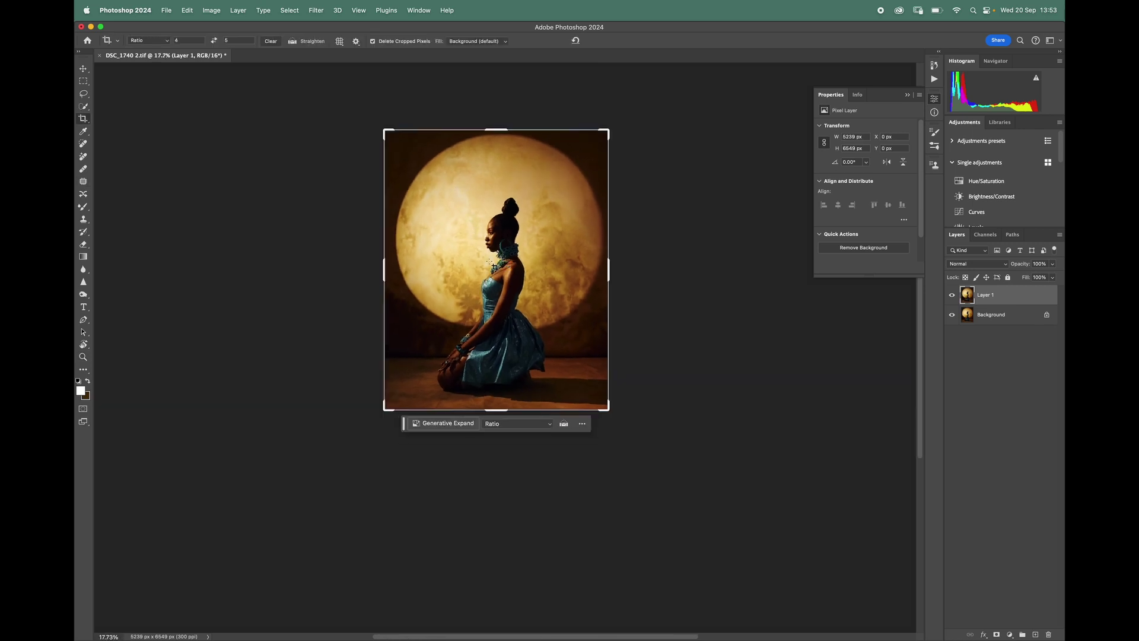
drag(492, 410, 510, 418)
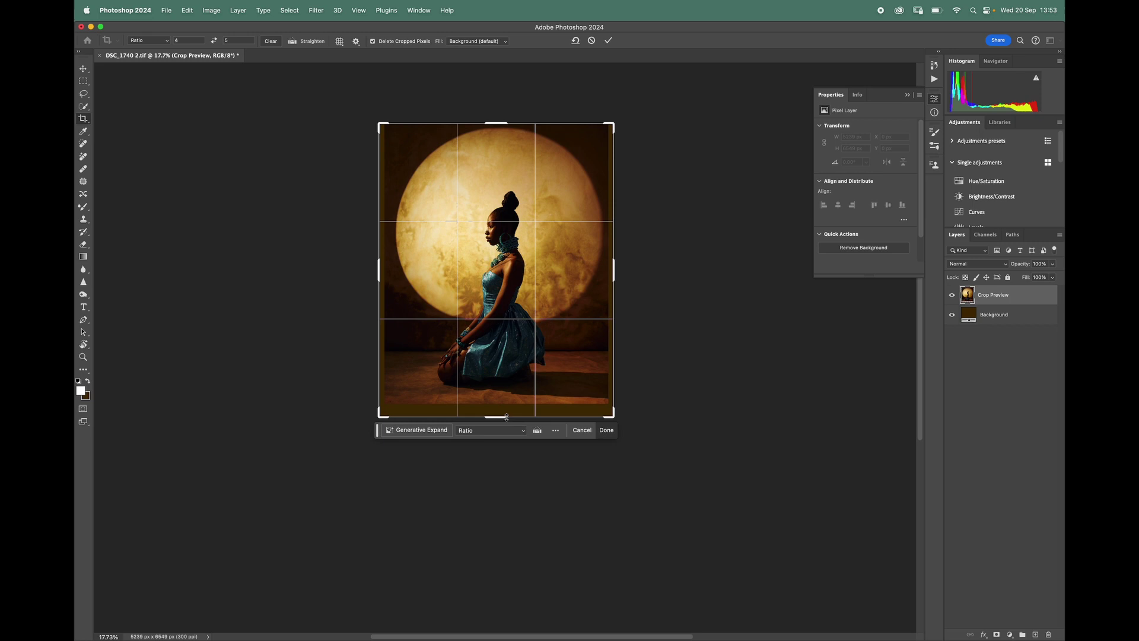
click(473, 41)
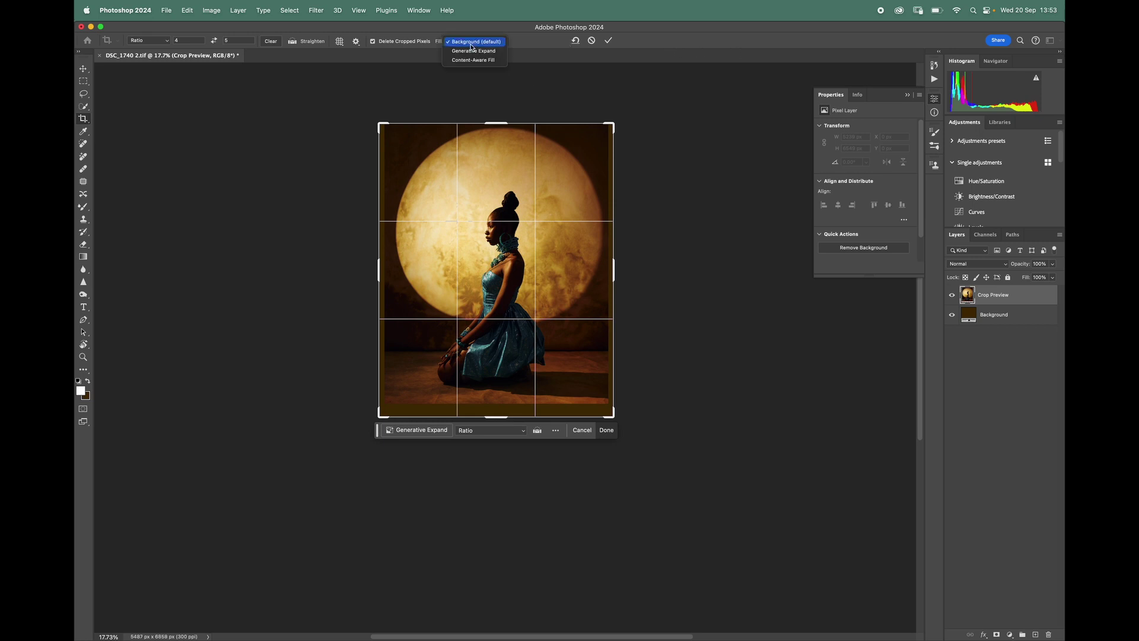
click(483, 51)
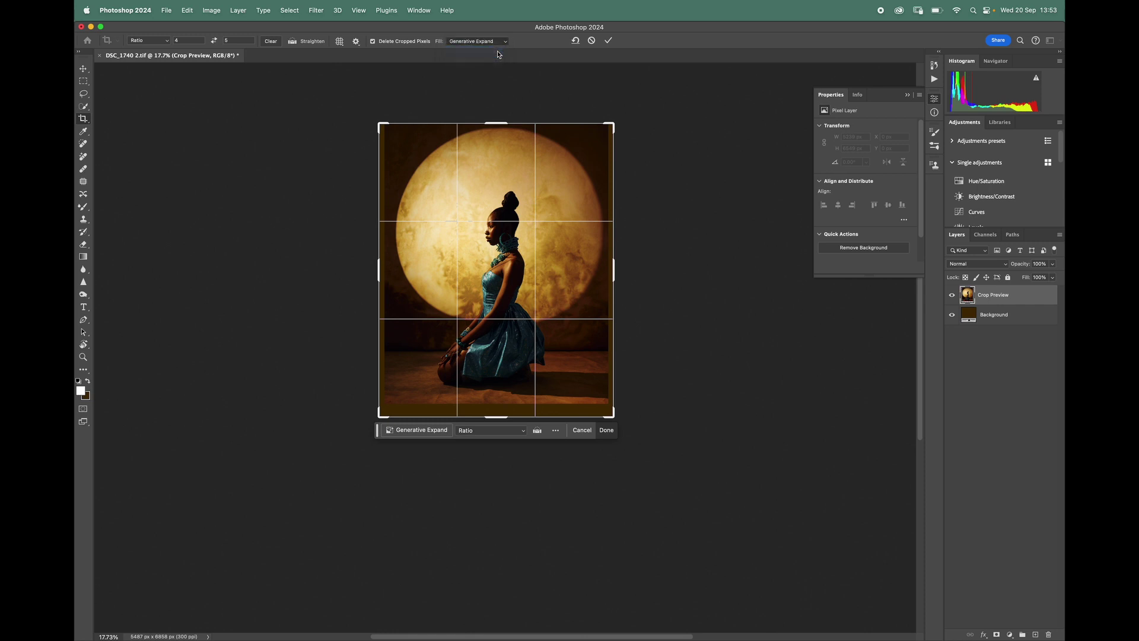
click(610, 41)
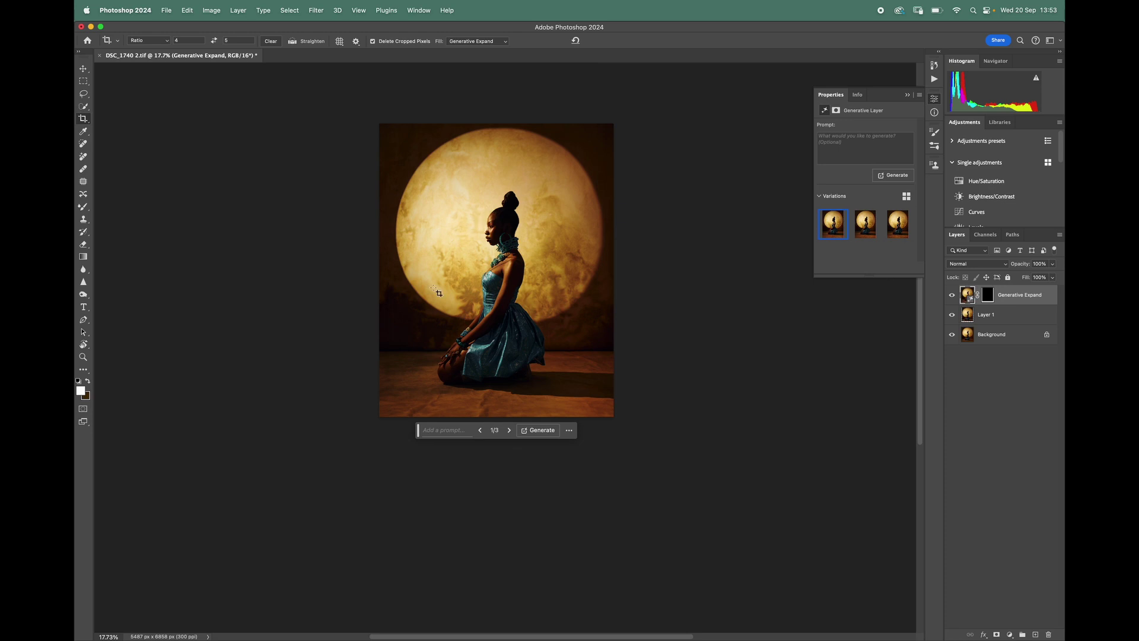
Stamp all visible layers into a new layer above the Generative Expand layer, and activate the Lasso tool
key(super+alt+shift+e)
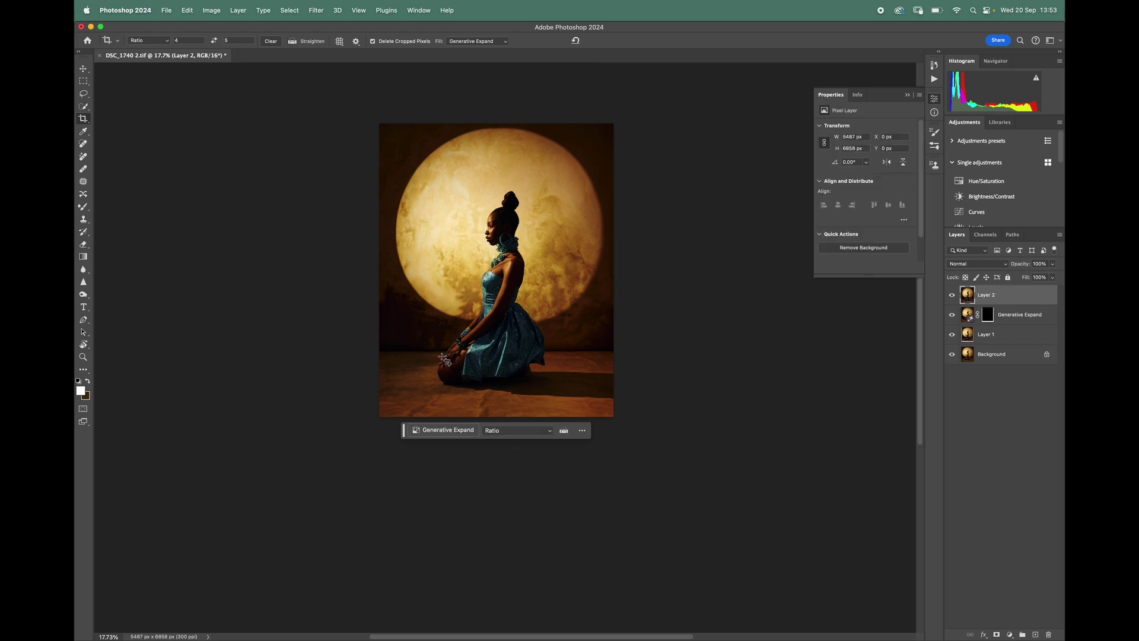
key(l)
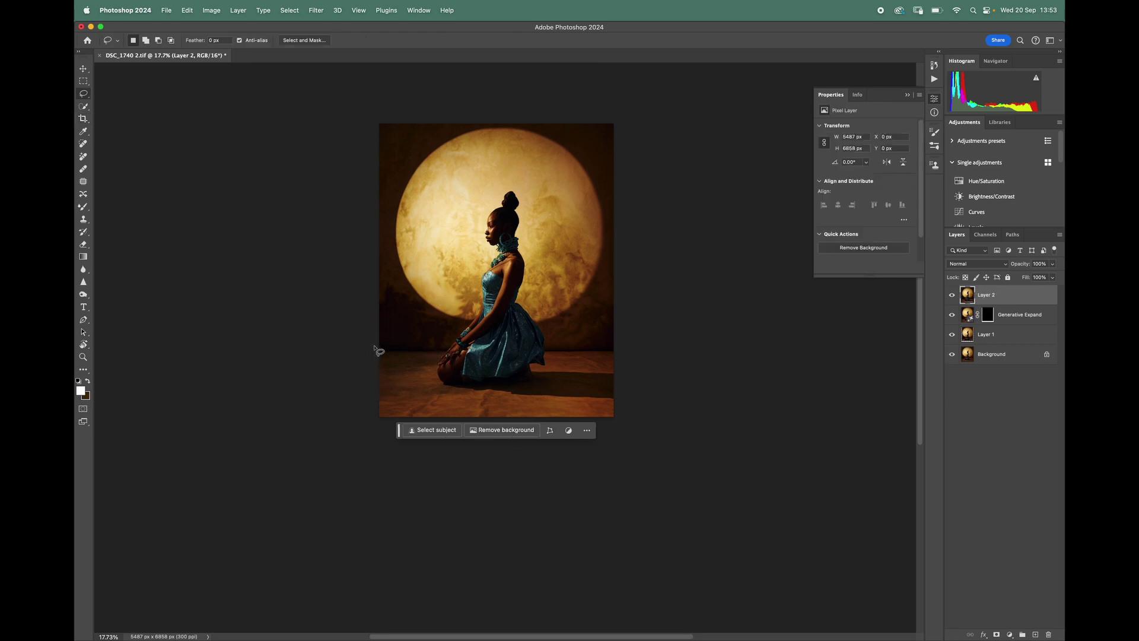
Switch to Capture One and view the finished composite DSC_1740 1.tif as a reference
key(ctrl+Up)
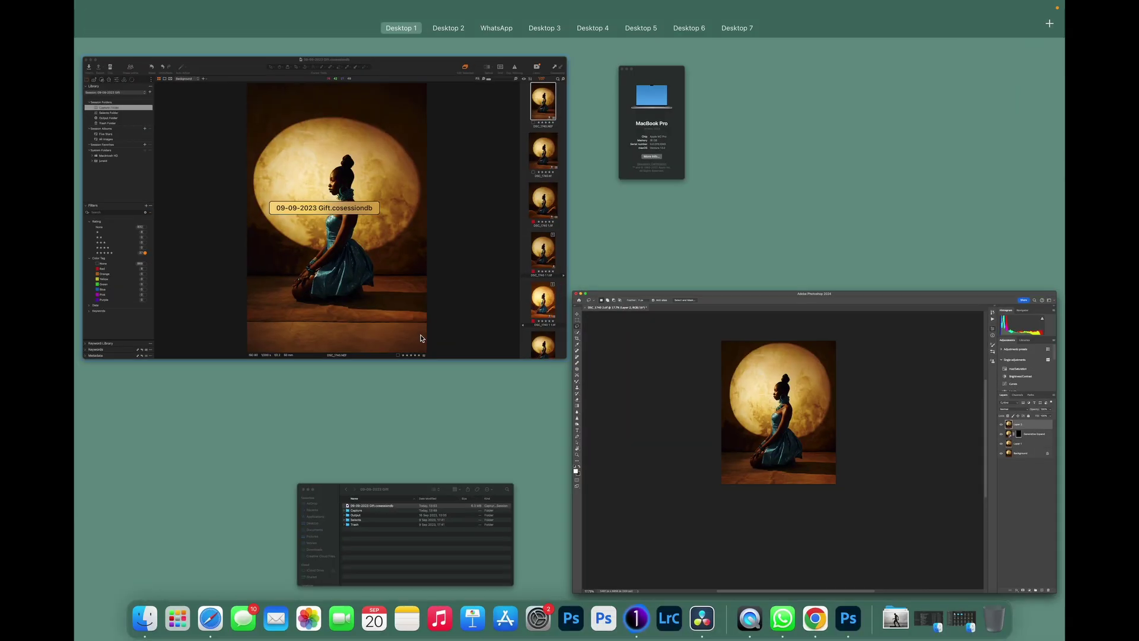
click(449, 212)
click(1029, 330)
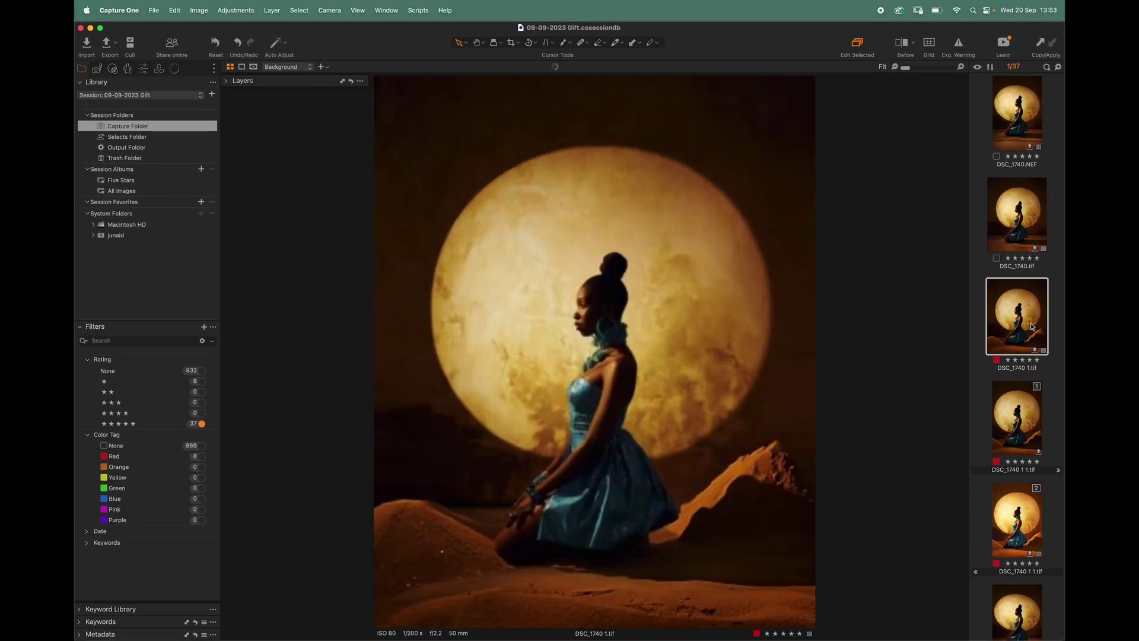
Switch back to Photoshop and lasso the ground areas on both sides of the kneeling woman, filling them with Generative Fill prompt "sand heaps"
key(ctrl+Up)
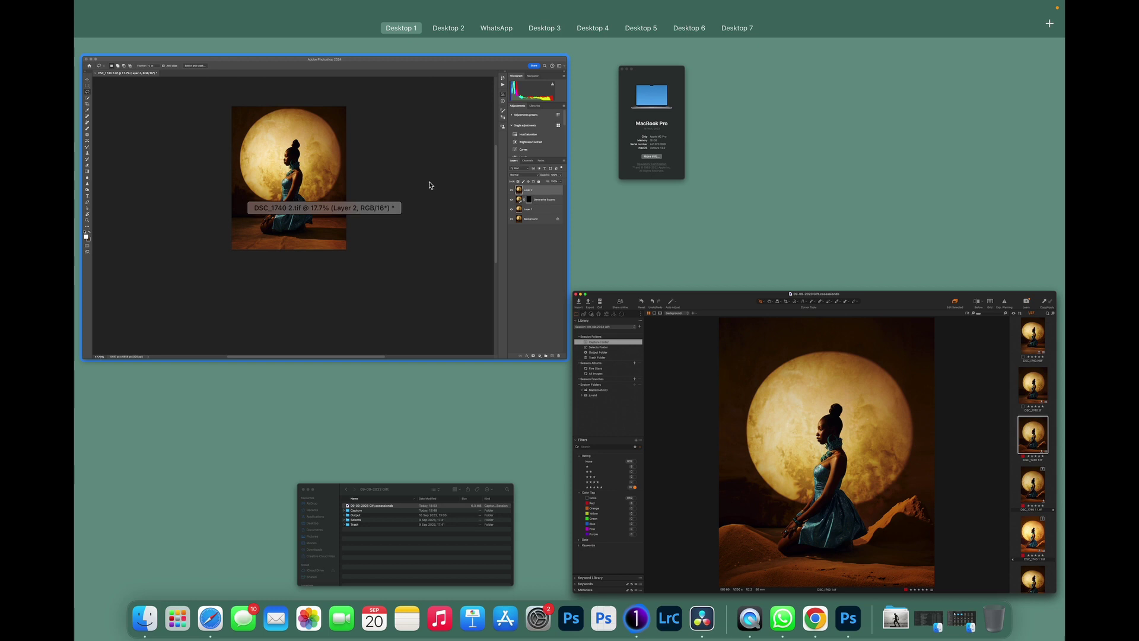
click(431, 184)
drag(372, 374, 371, 360)
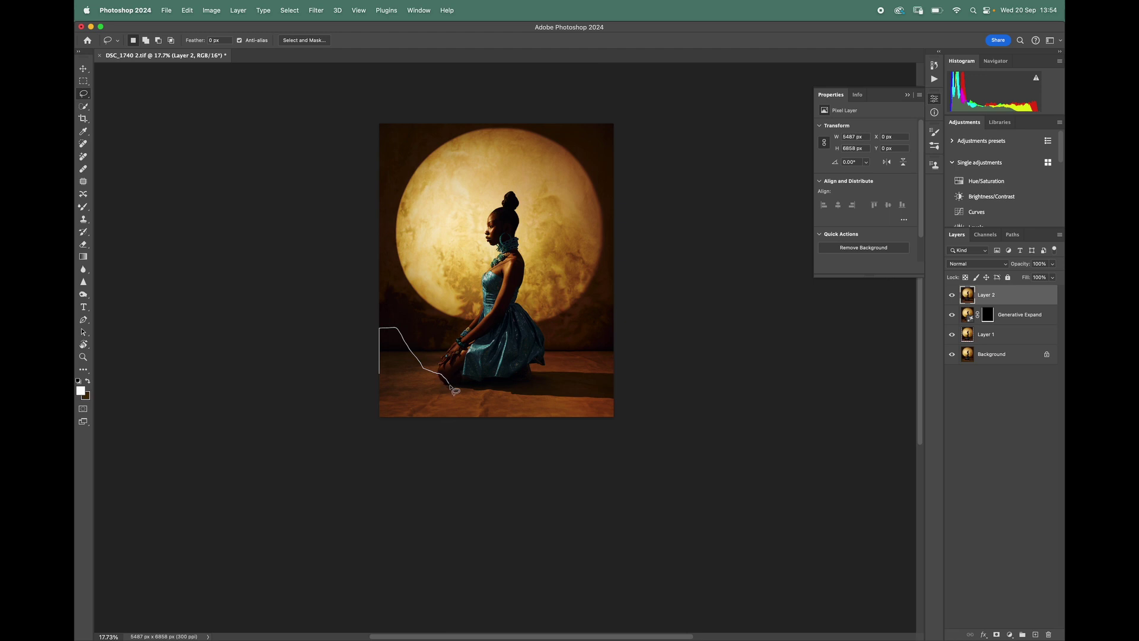
drag(459, 419, 356, 437)
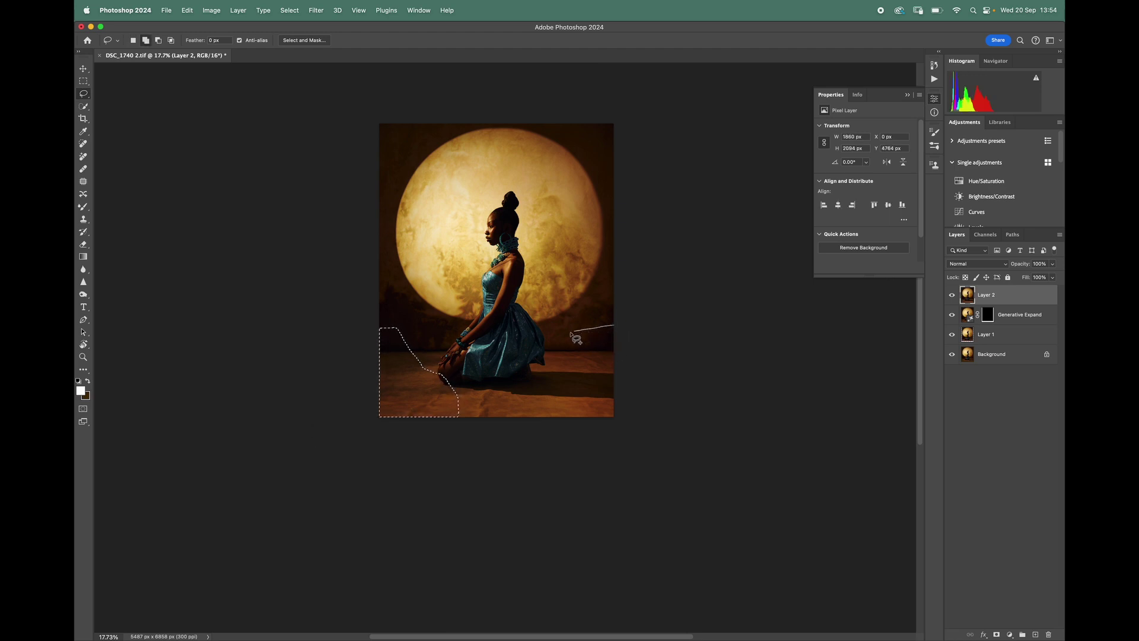
drag(572, 332, 552, 367)
mouse_move(529, 403)
mouse_down()
mouse_move(617, 440)
mouse_move(642, 368)
mouse_move(628, 335)
mouse_up()
click(439, 432)
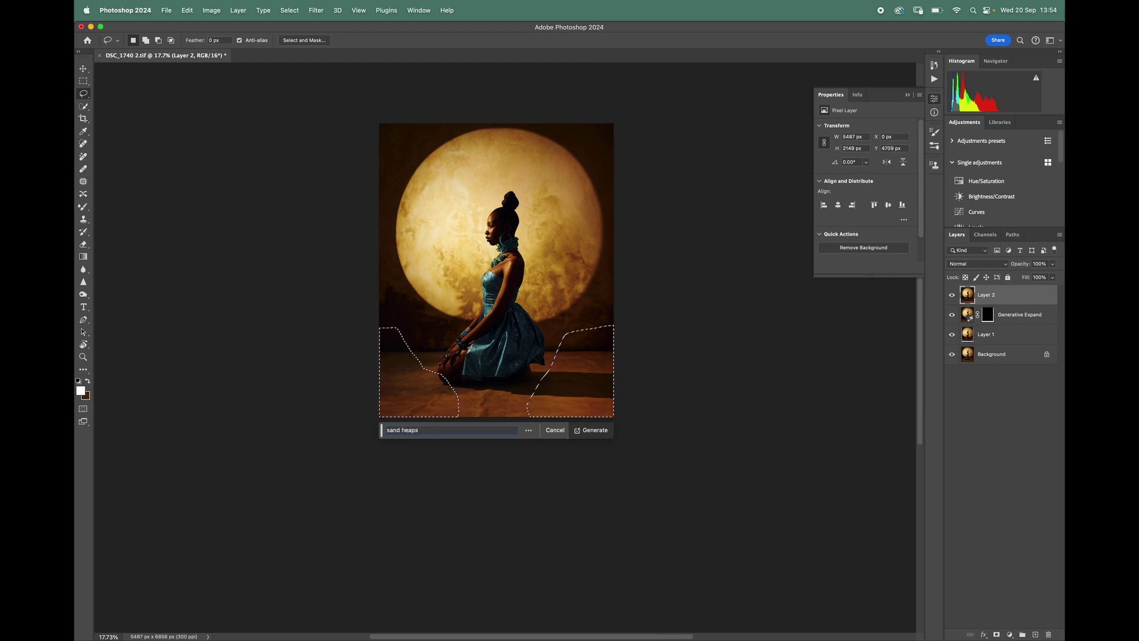
key(Return)
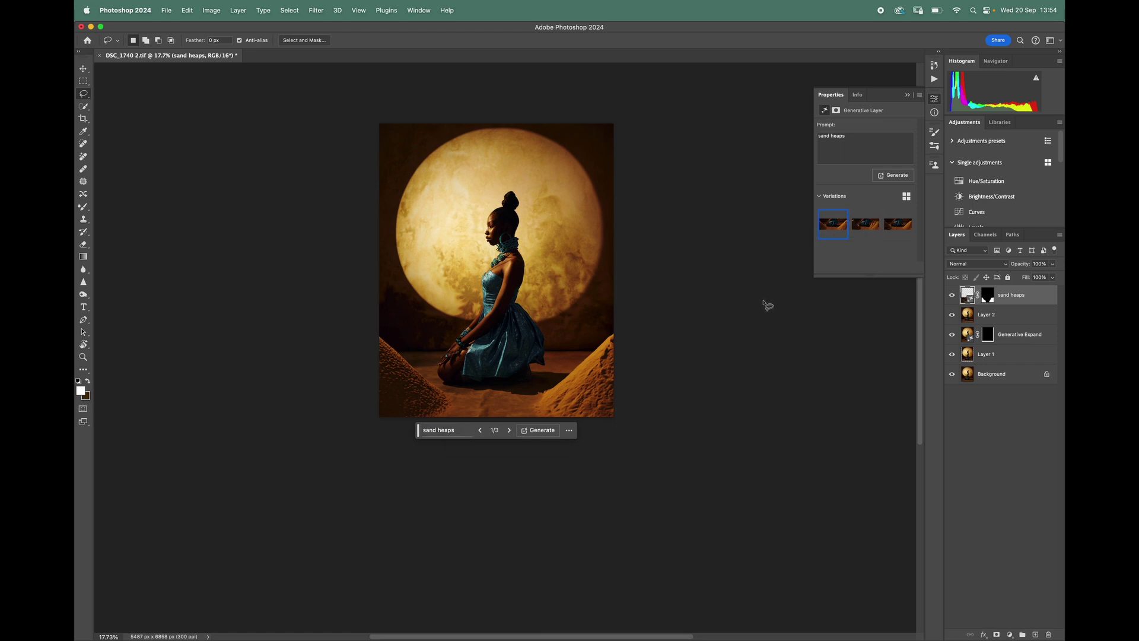
Compare the three generated "sand heaps" variations and keep the first one
click(865, 225)
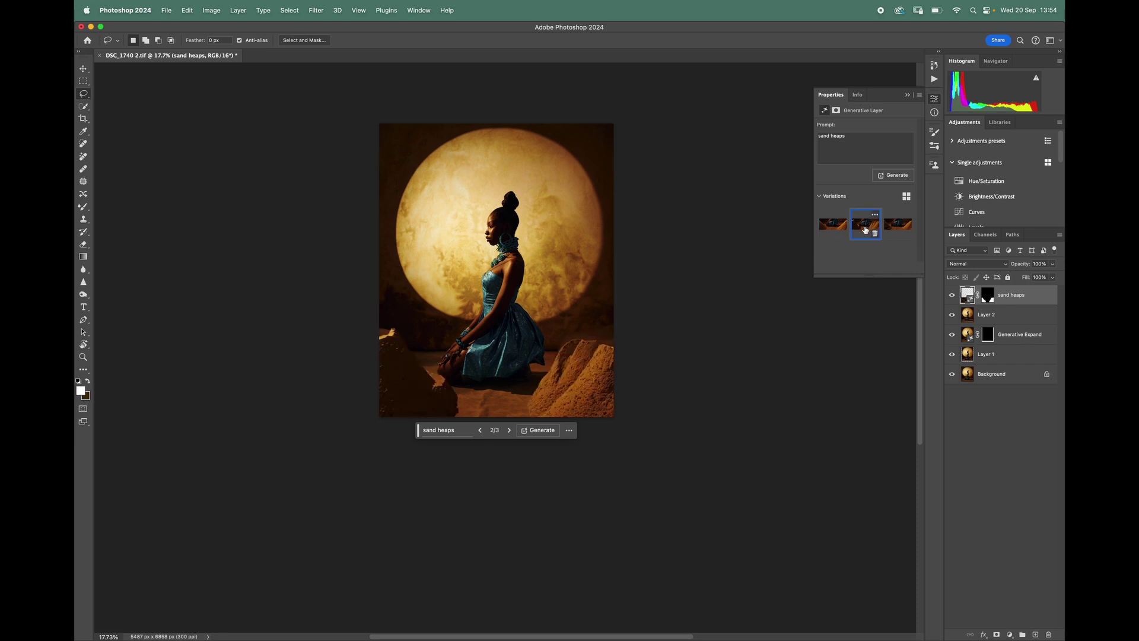
click(898, 225)
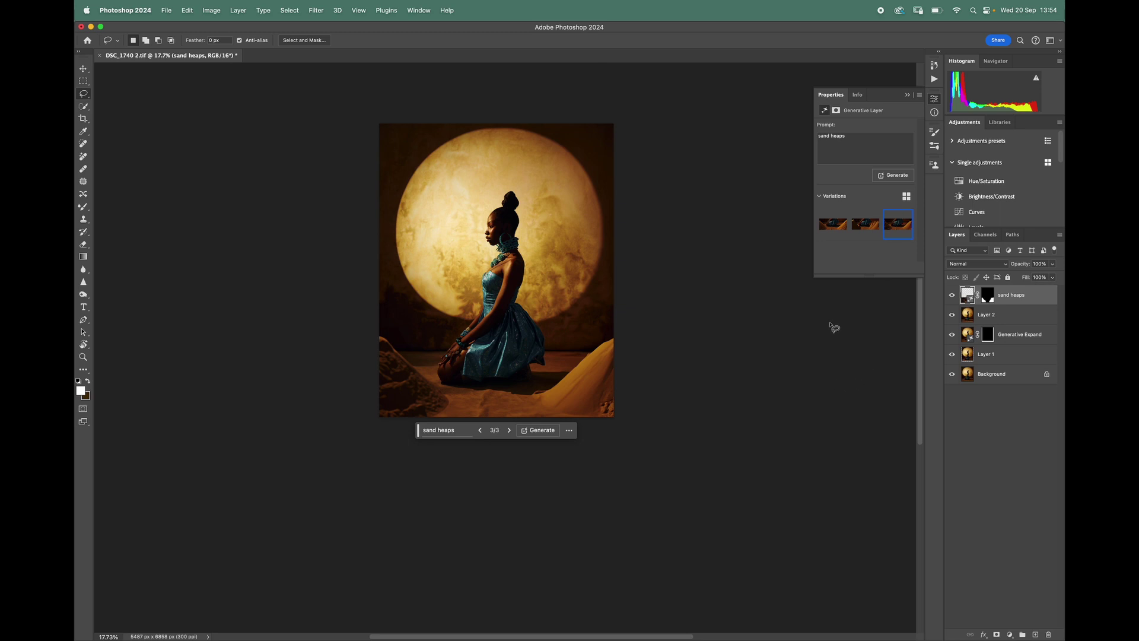
click(836, 225)
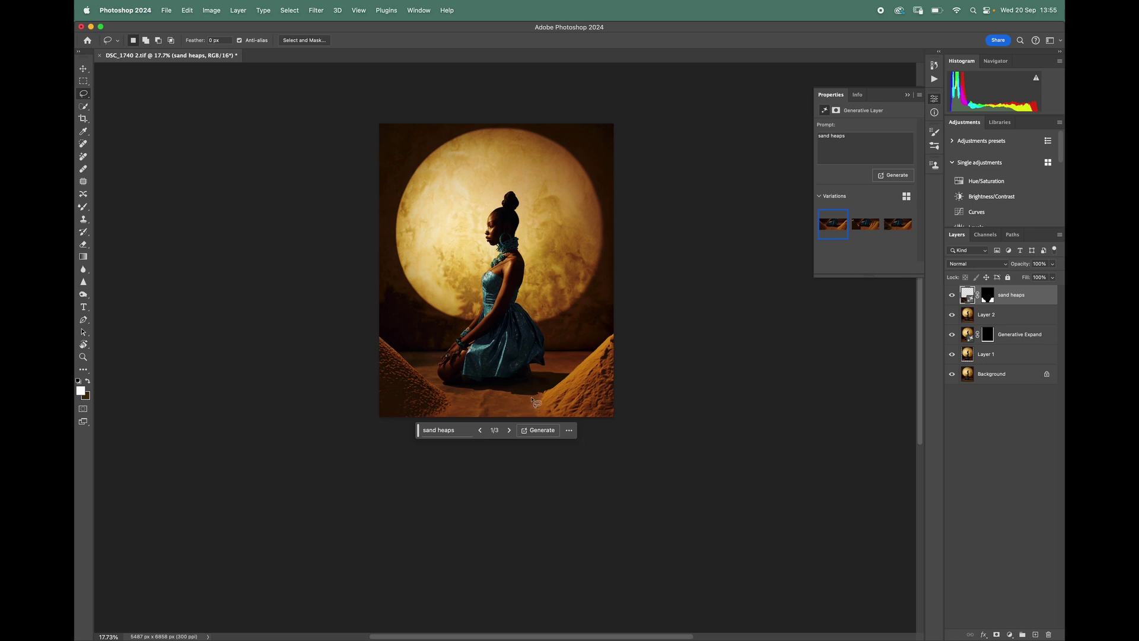
Lasso the foreground strip between the two sand heaps and generate "sand" in it with Generative Fill
mouse_move(532, 398)
mouse_down()
mouse_move(433, 410)
mouse_move(474, 441)
mouse_up()
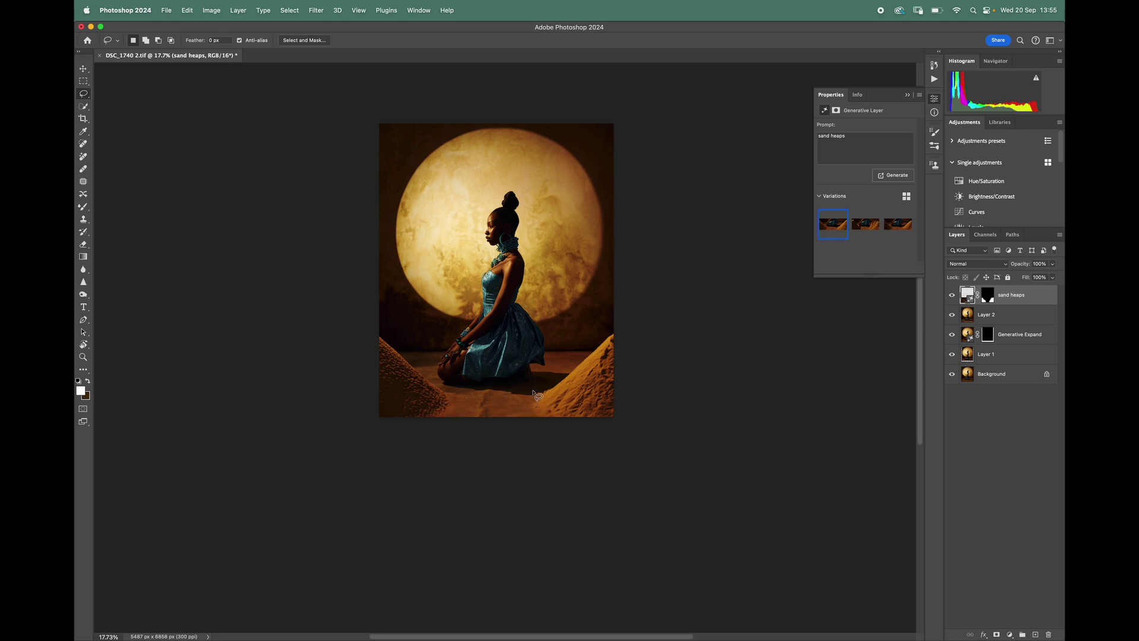
click(431, 430)
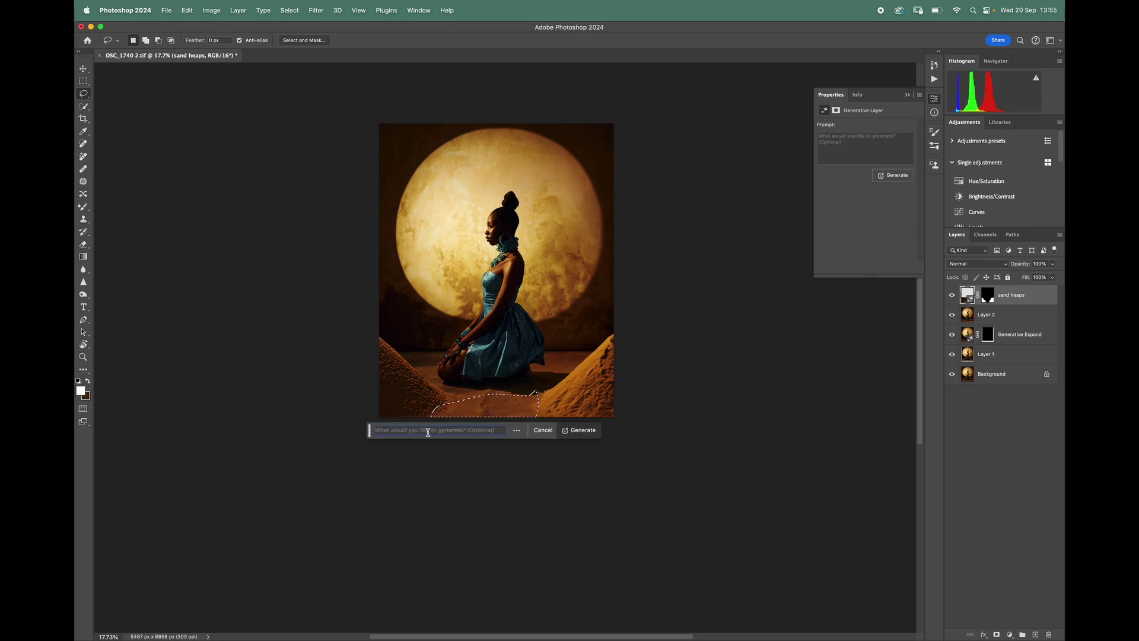
text(sand)
key(Return)
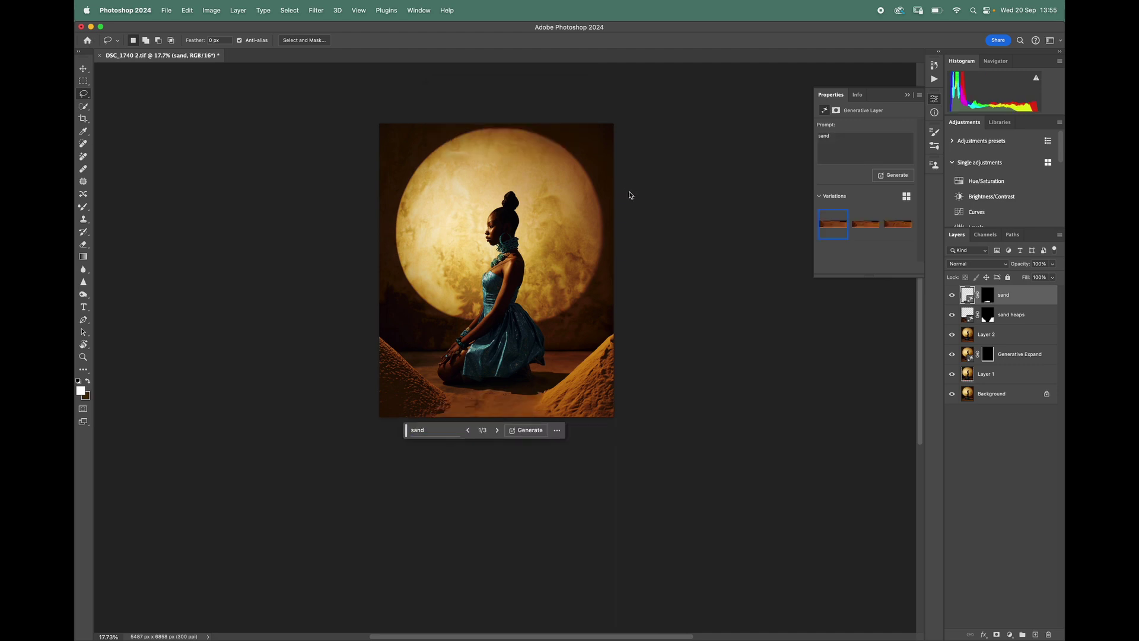
Compare the second and third foreground "sand" variations up close, toggling the layer's visibility, and keep the third one
click(864, 223)
key(z)
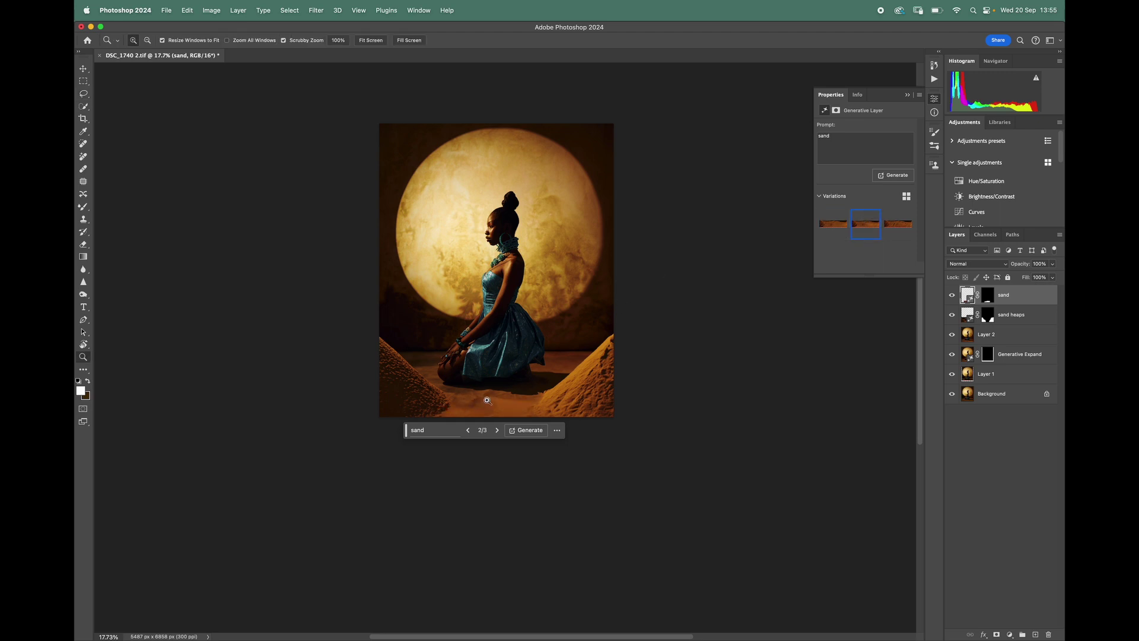
drag(481, 397, 567, 387)
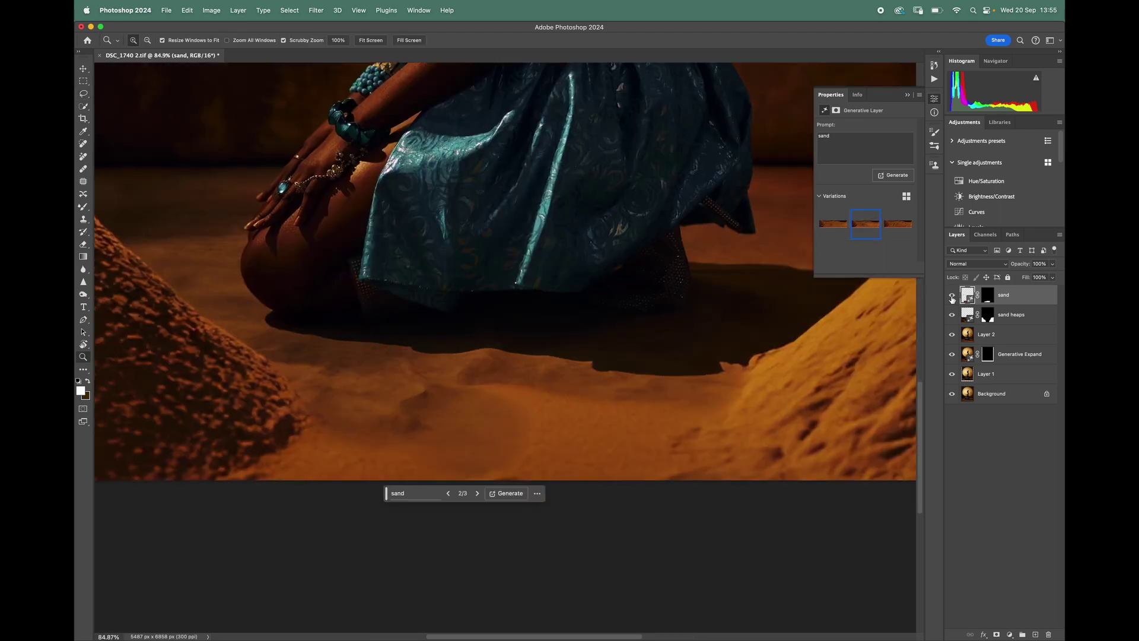
click(951, 295)
click(952, 296)
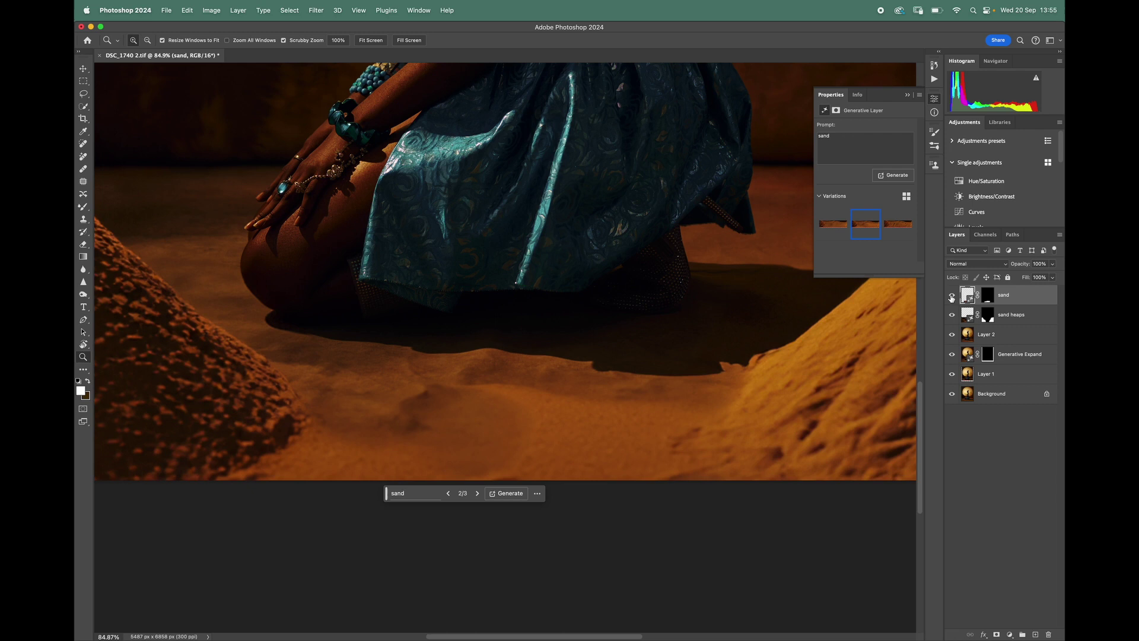
click(888, 227)
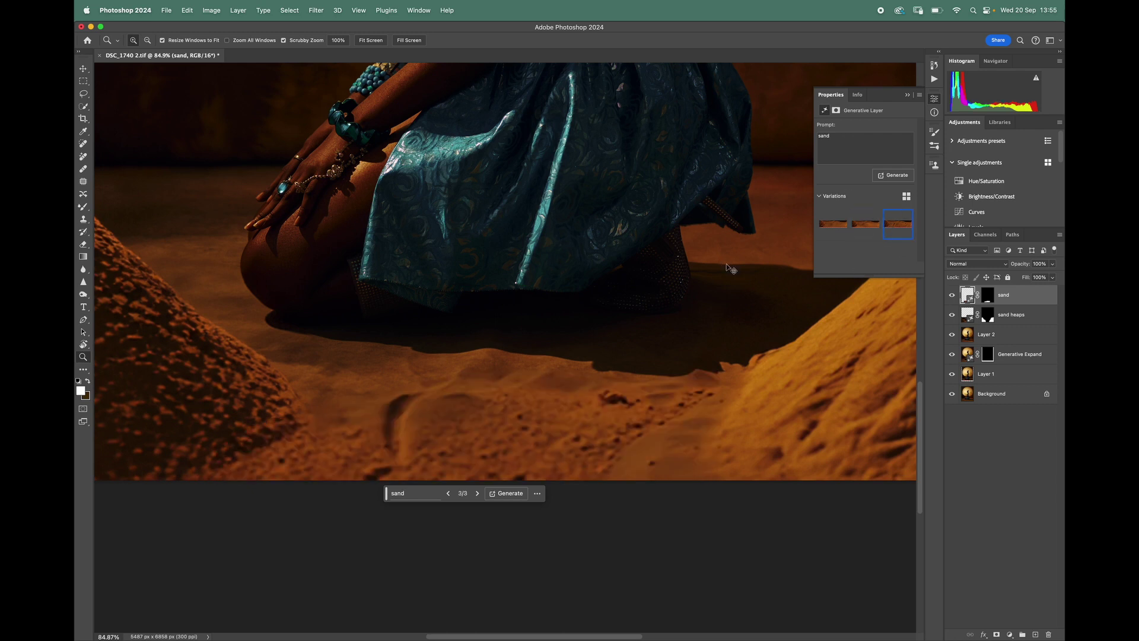
key(super+0)
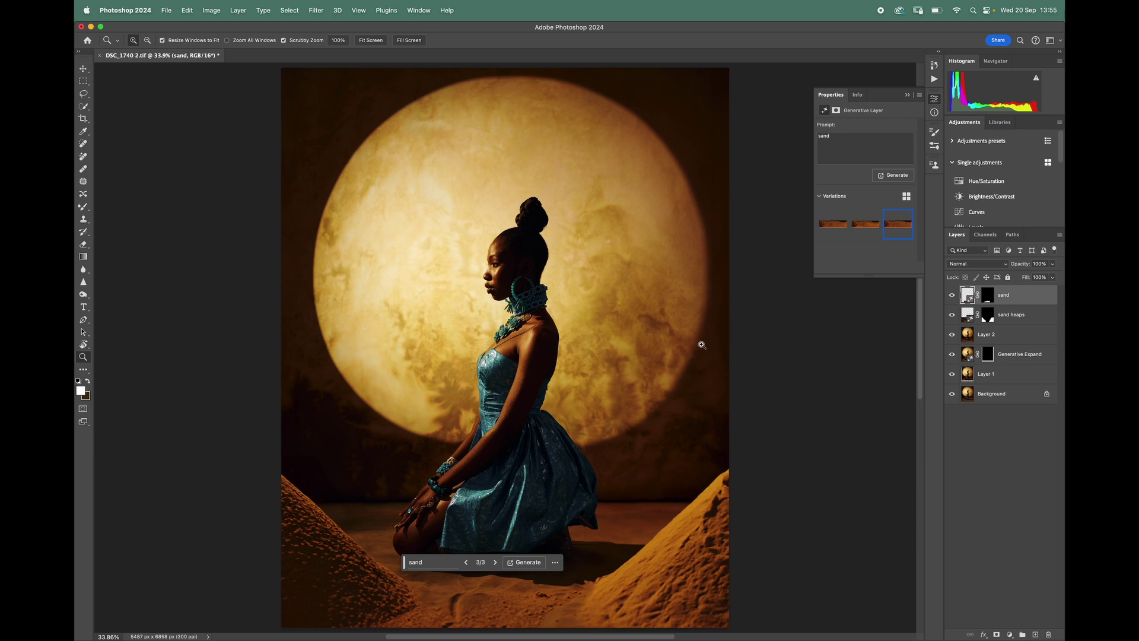
Inspect the left sand heap and the woman's knees up close, toggling all layers above the Background for a before/after comparison
click(392, 536)
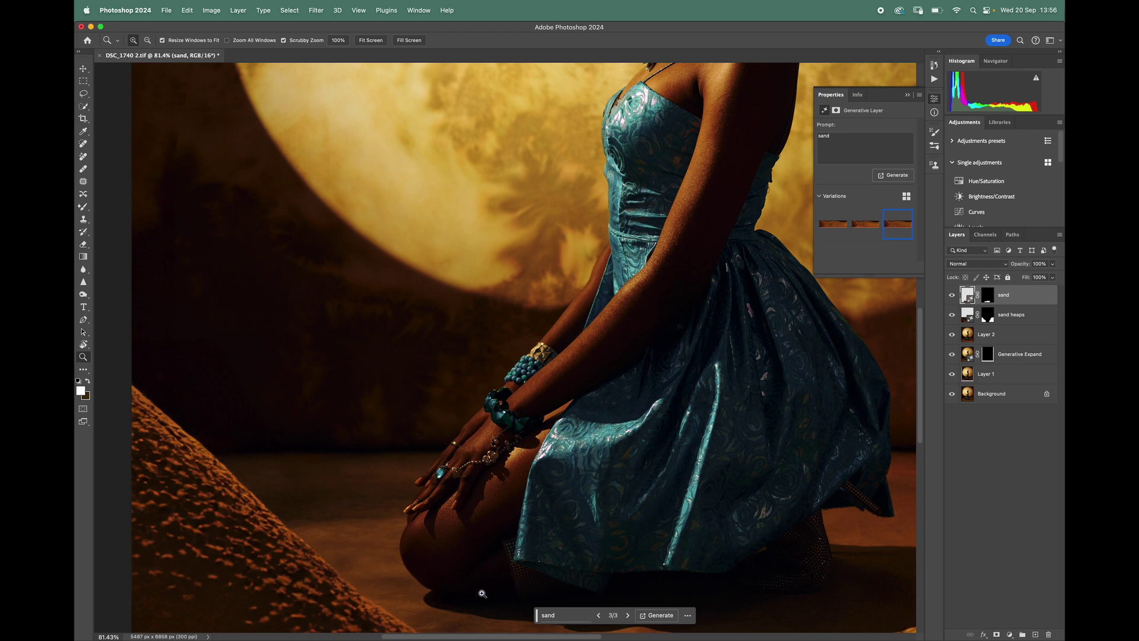
key(alt)
alt+click(952, 395)
alt+click(951, 395)
alt+click(952, 397)
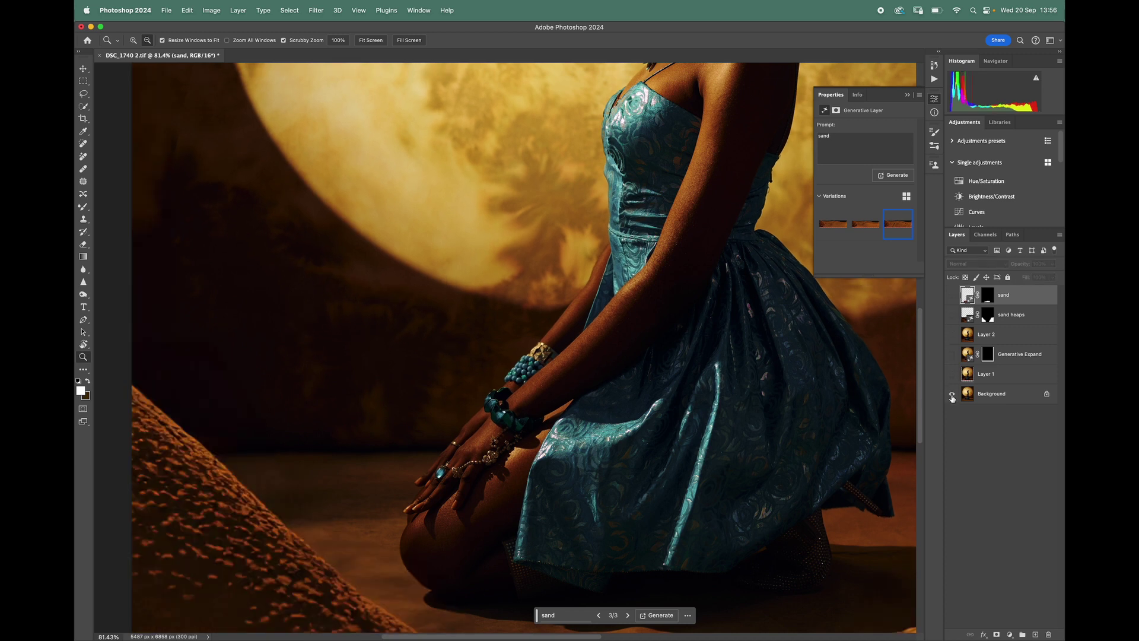
alt+click(952, 397)
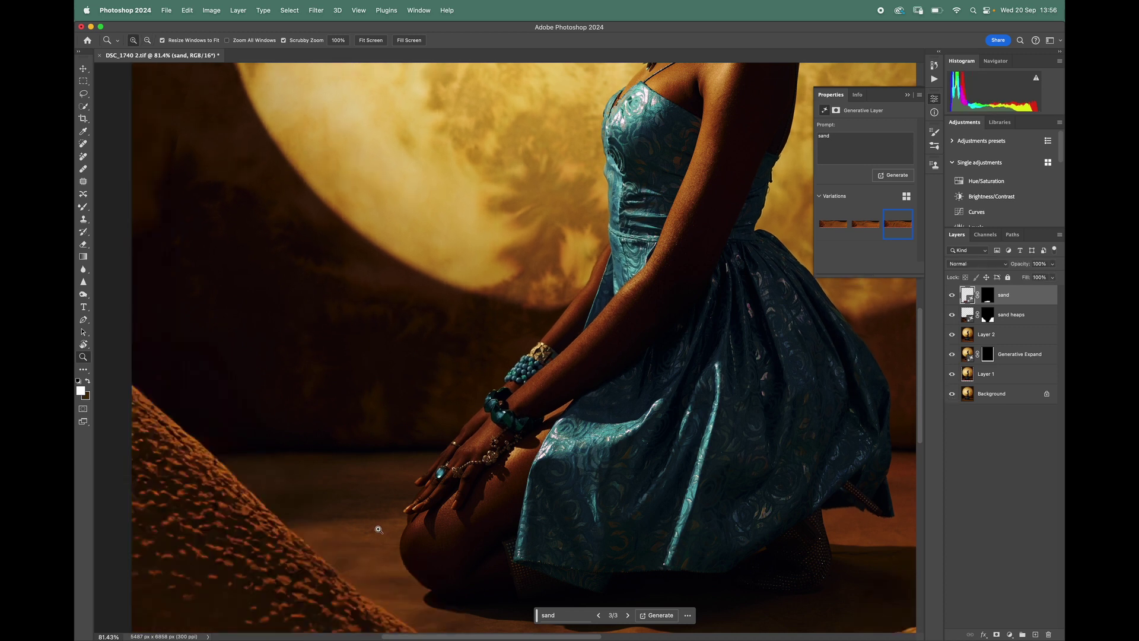
key(super+0)
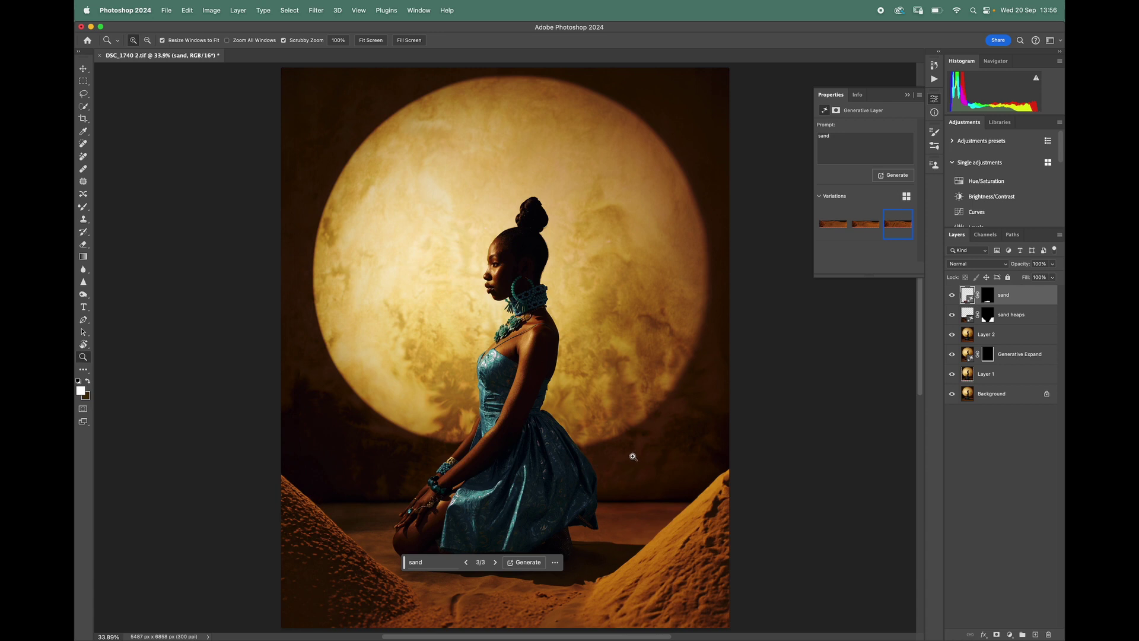
Try to generate "sand" in a lassoed area behind the dress, above the right sand heap
key(l)
mouse_move(612, 475)
mouse_down()
mouse_move(571, 513)
mouse_move(584, 537)
mouse_move(605, 540)
mouse_move(738, 500)
mouse_move(752, 482)
mouse_move(747, 454)
mouse_move(719, 443)
mouse_move(677, 441)
mouse_move(598, 474)
mouse_up()
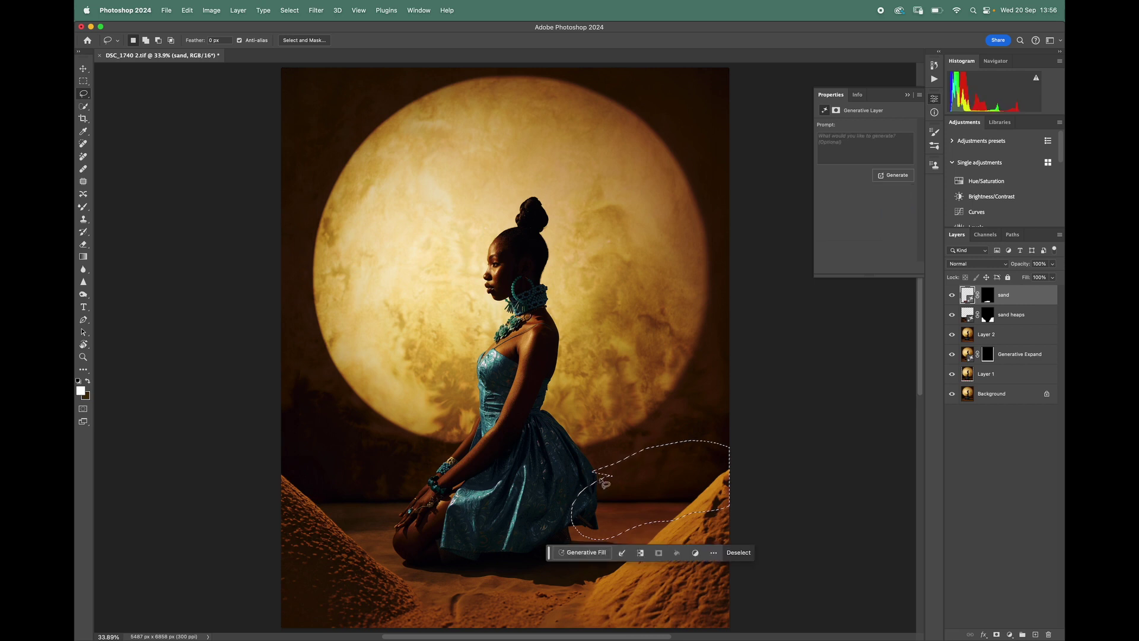
click(593, 552)
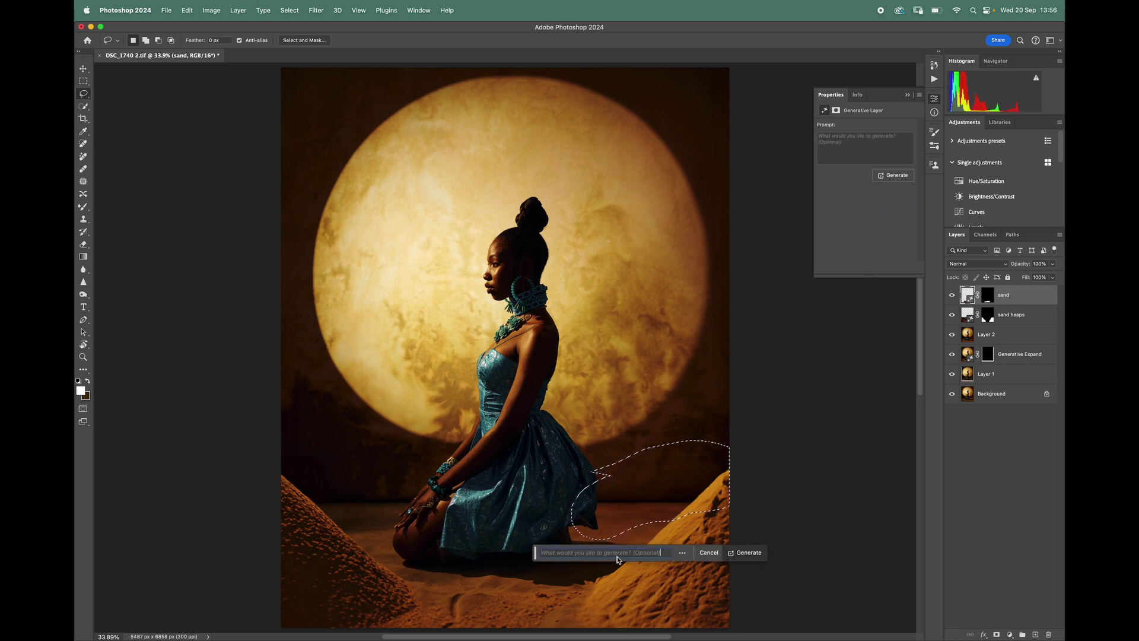
text(sand)
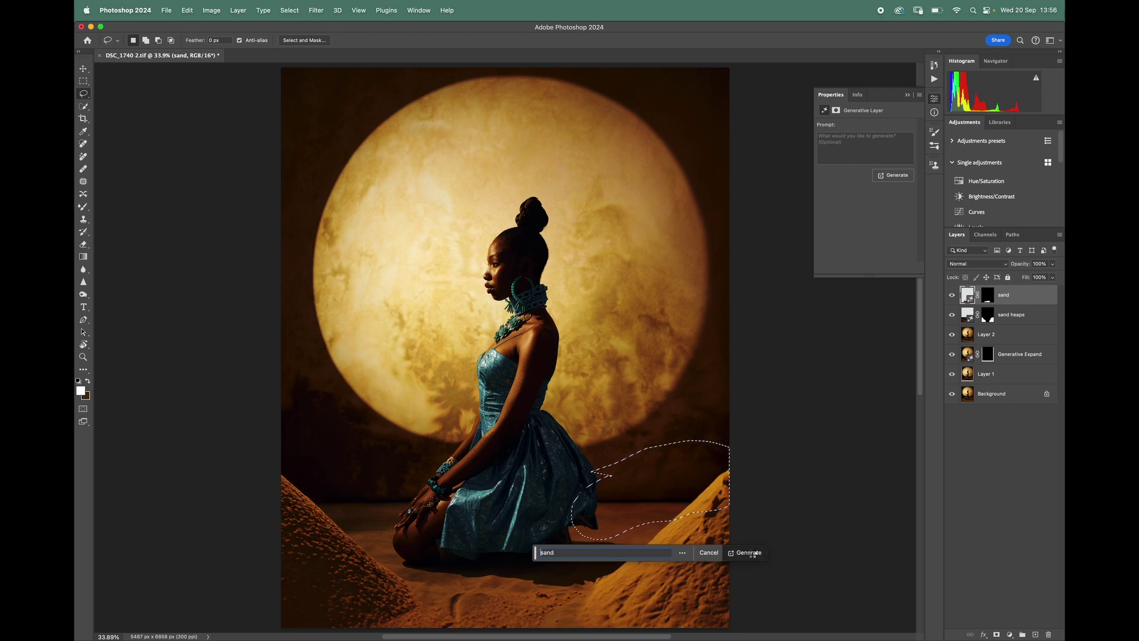
click(751, 553)
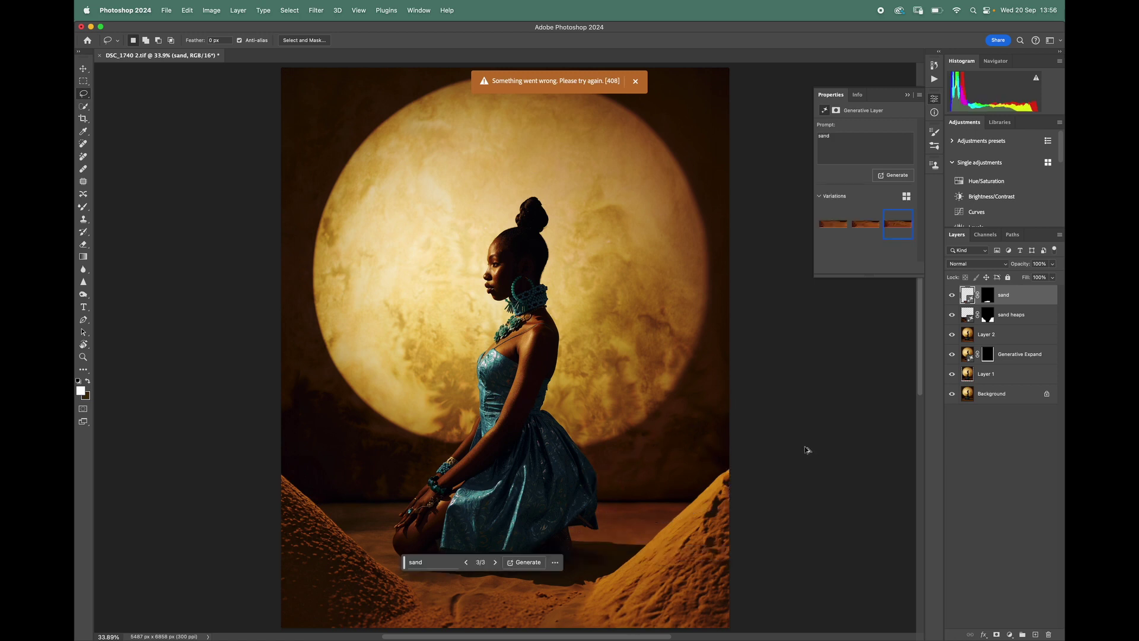
Stamp all visible layers into a new layer and generate "sand" in a smaller lassoed area between the dress and the right heap
key(super+alt+shift+e)
drag(626, 491, 681, 488)
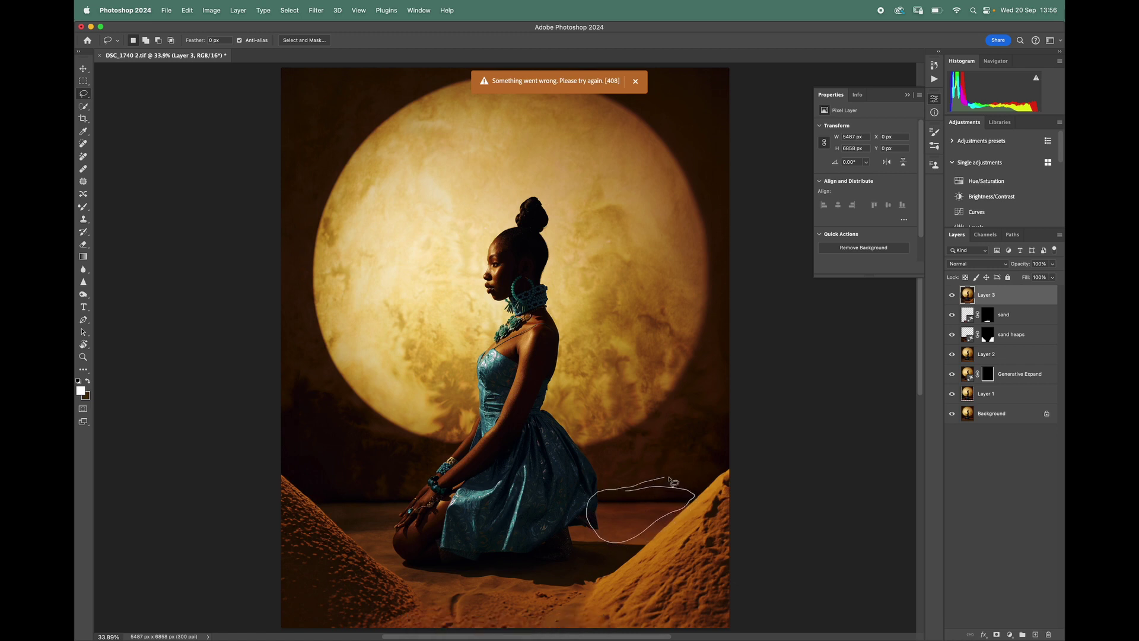
drag(675, 482, 676, 484)
click(575, 556)
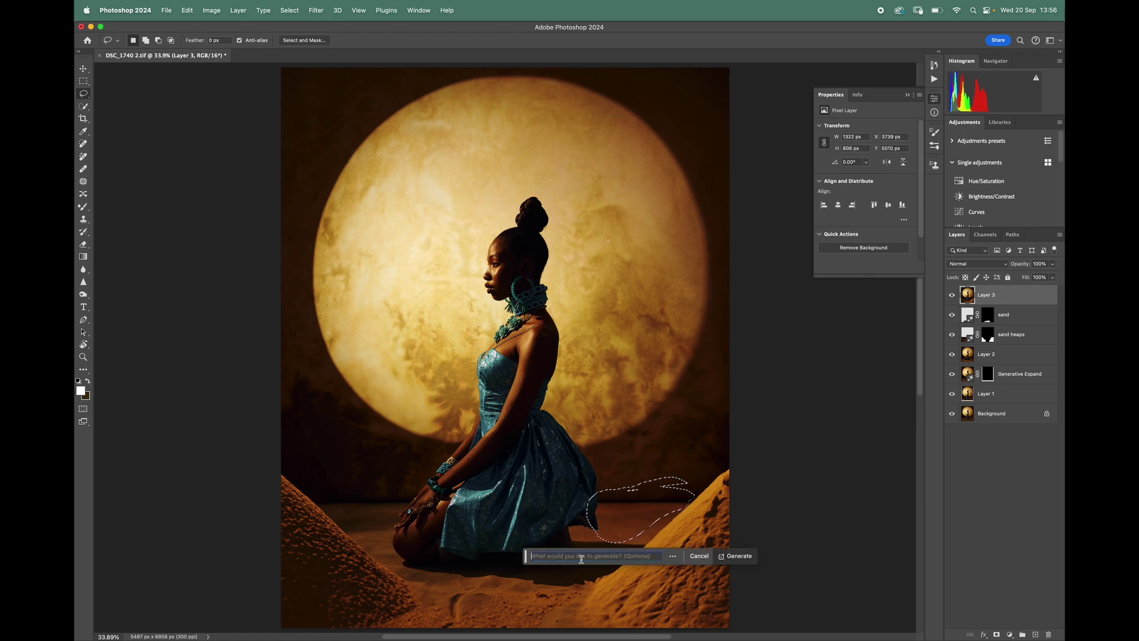
text(sand)
click(736, 556)
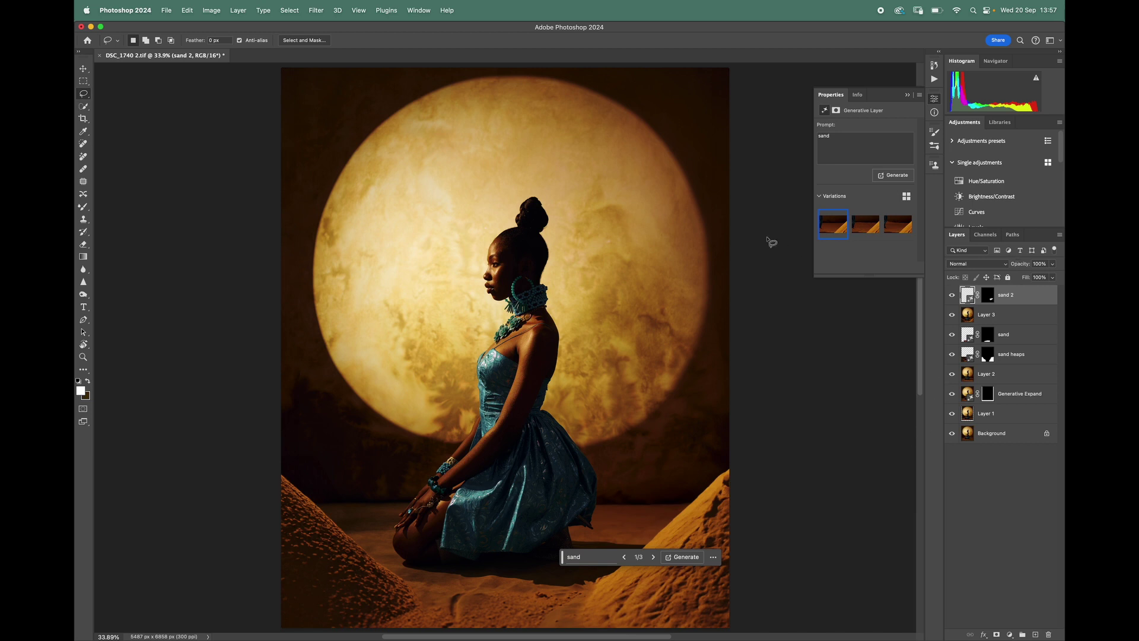
Compare the three "sand" variations behind the dress up close and keep the third one
click(865, 225)
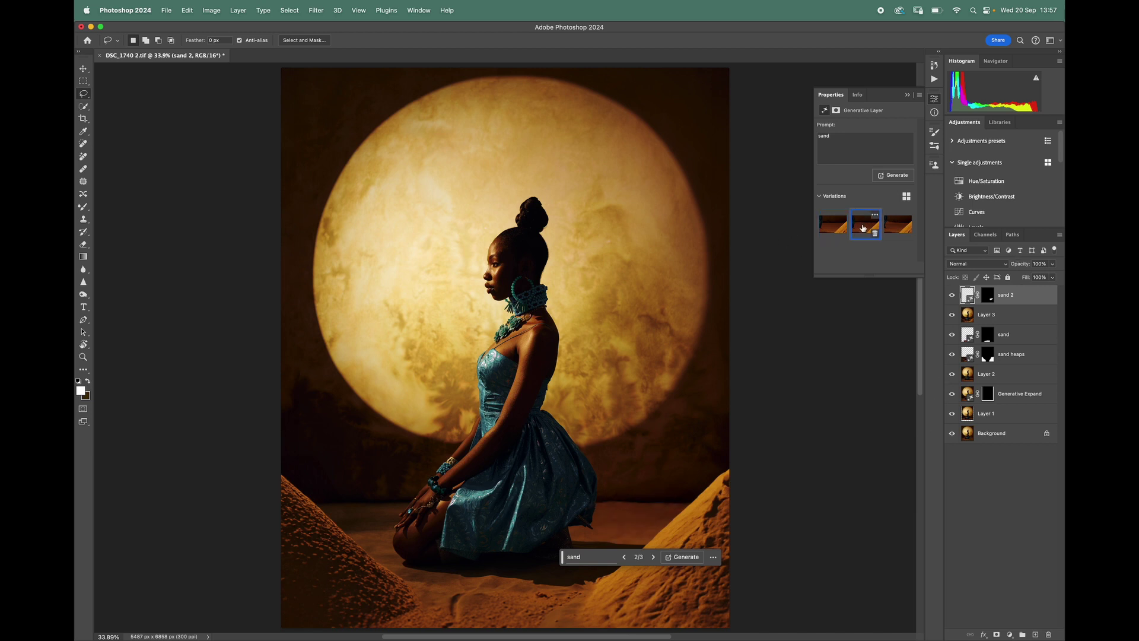
click(912, 227)
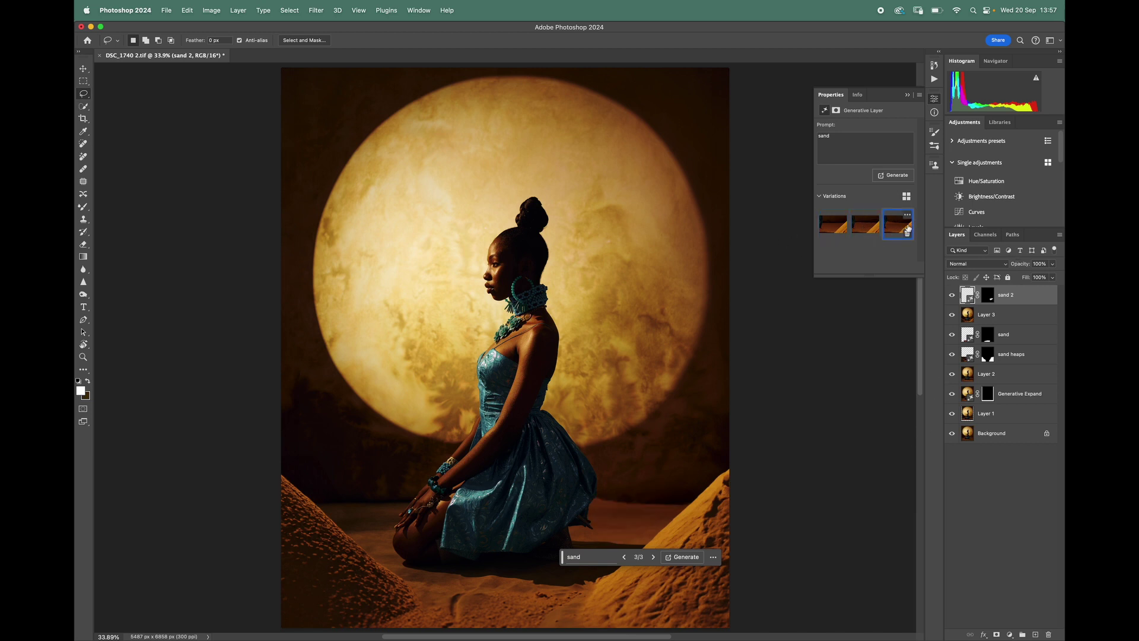
key(z)
click(636, 510)
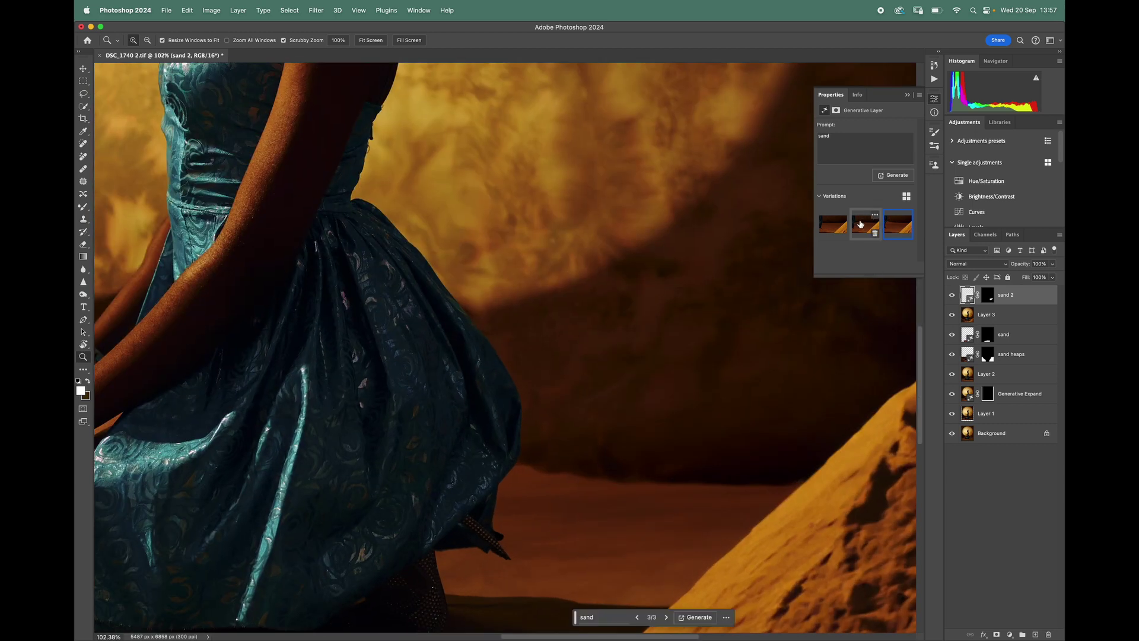
click(833, 224)
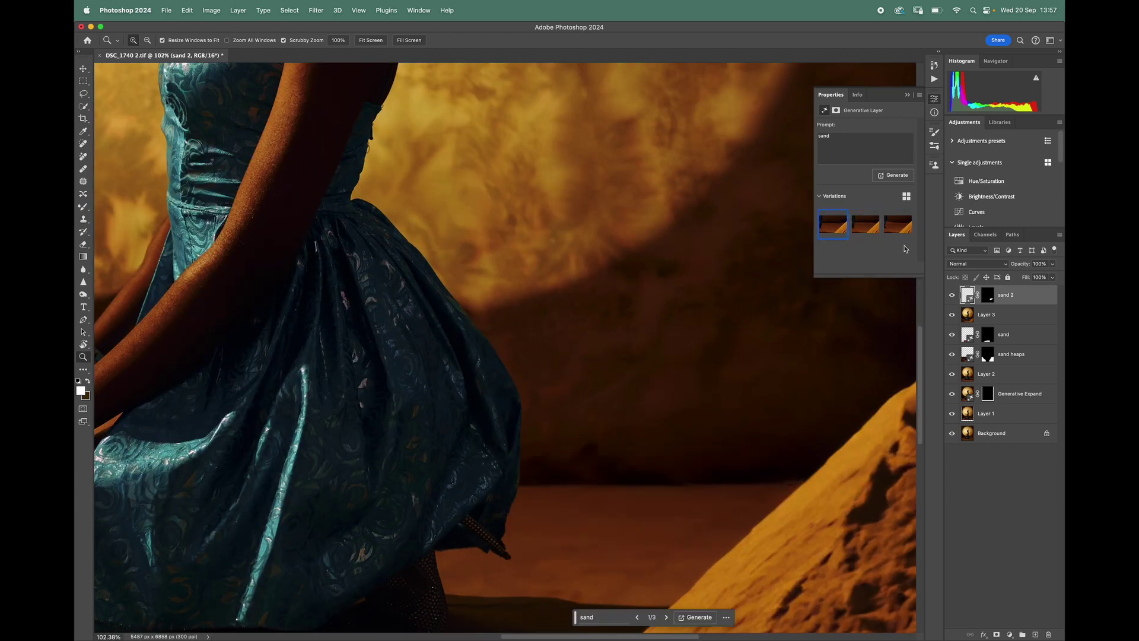
click(899, 225)
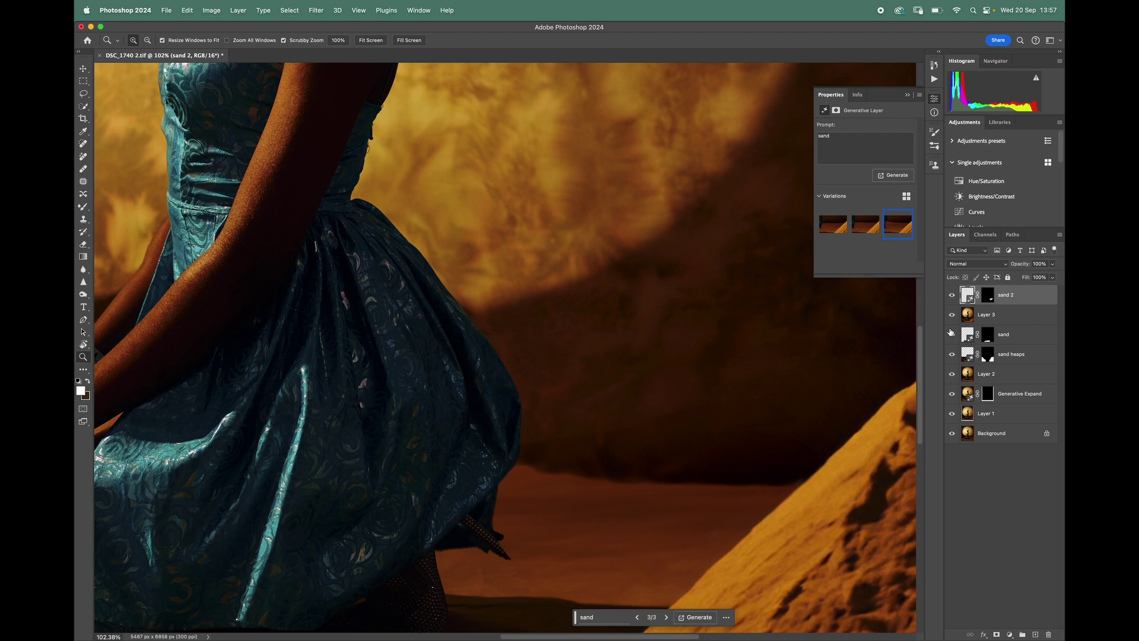
key(super+0)
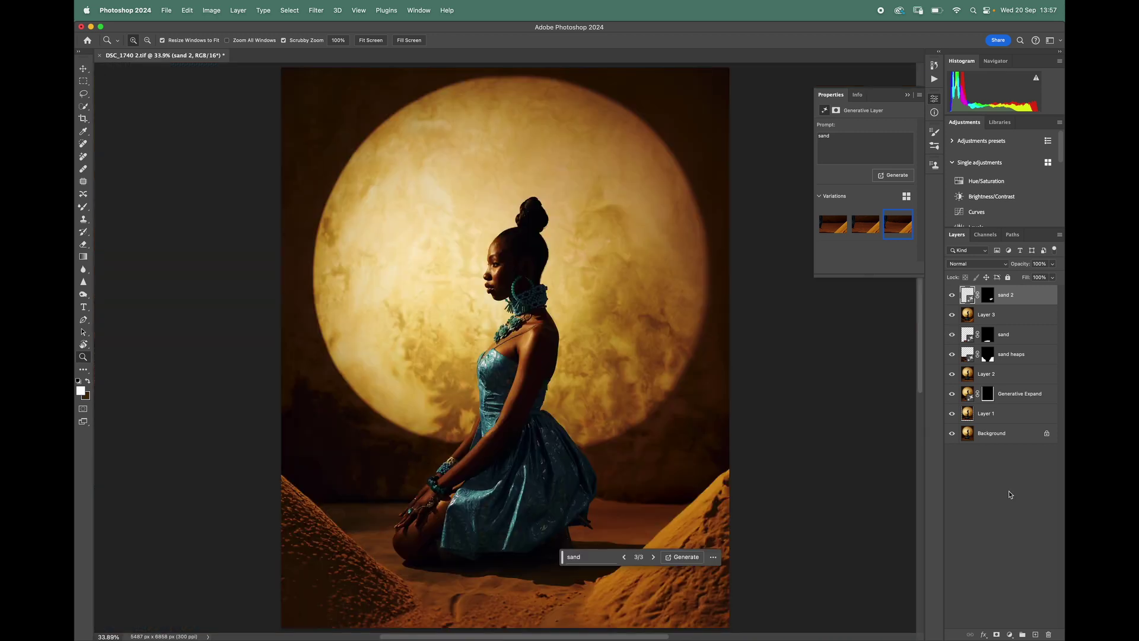
Switch to Capture One and compare the original DSC_1740.NEF with the finished composites DSC_1740 1.tif and DSC_1740 1 1.tif
key(super+Tab)
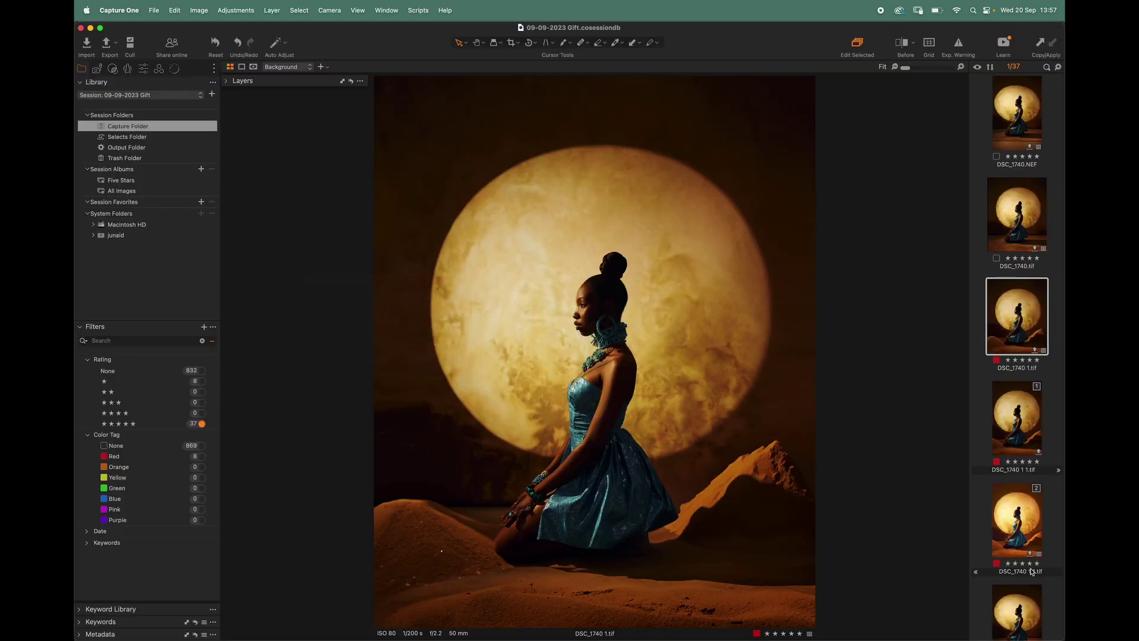
click(1012, 123)
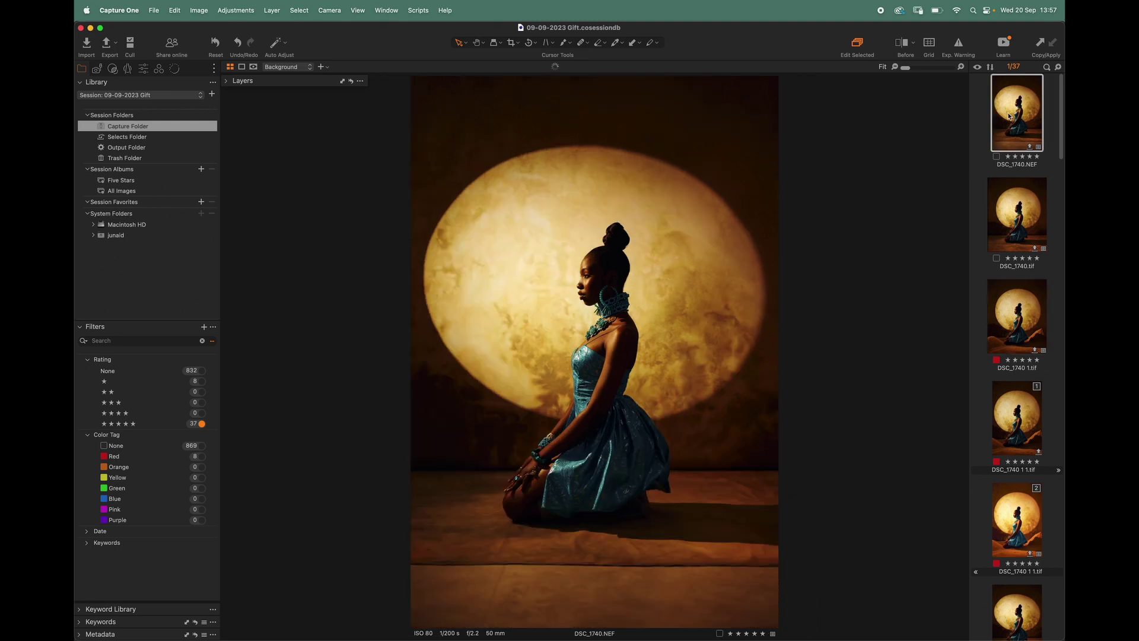
click(1033, 409)
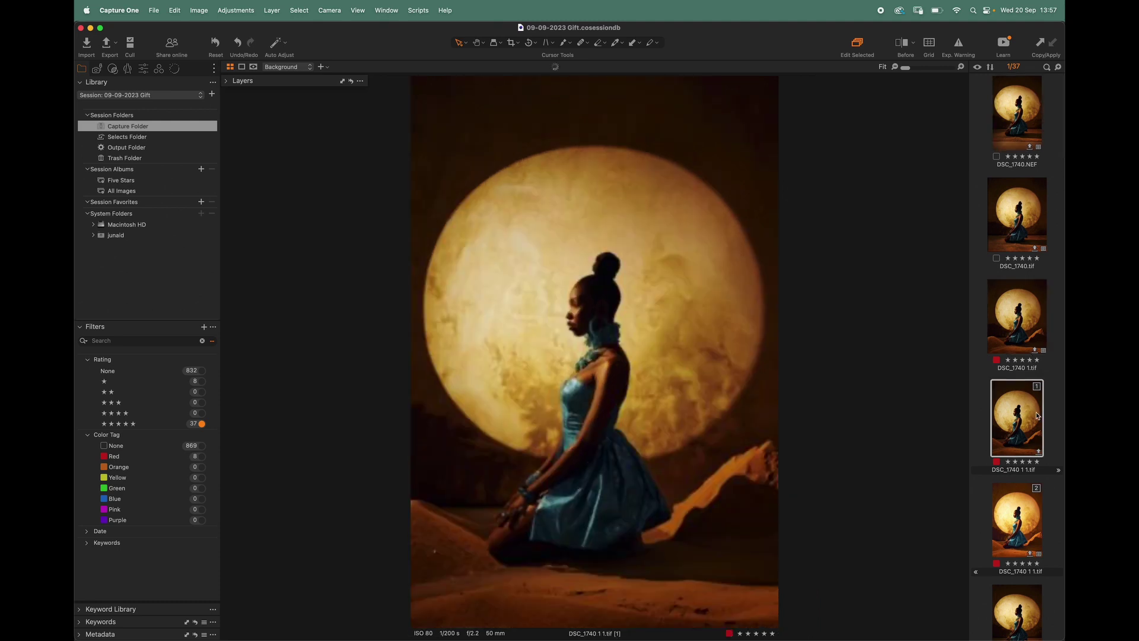
click(1029, 338)
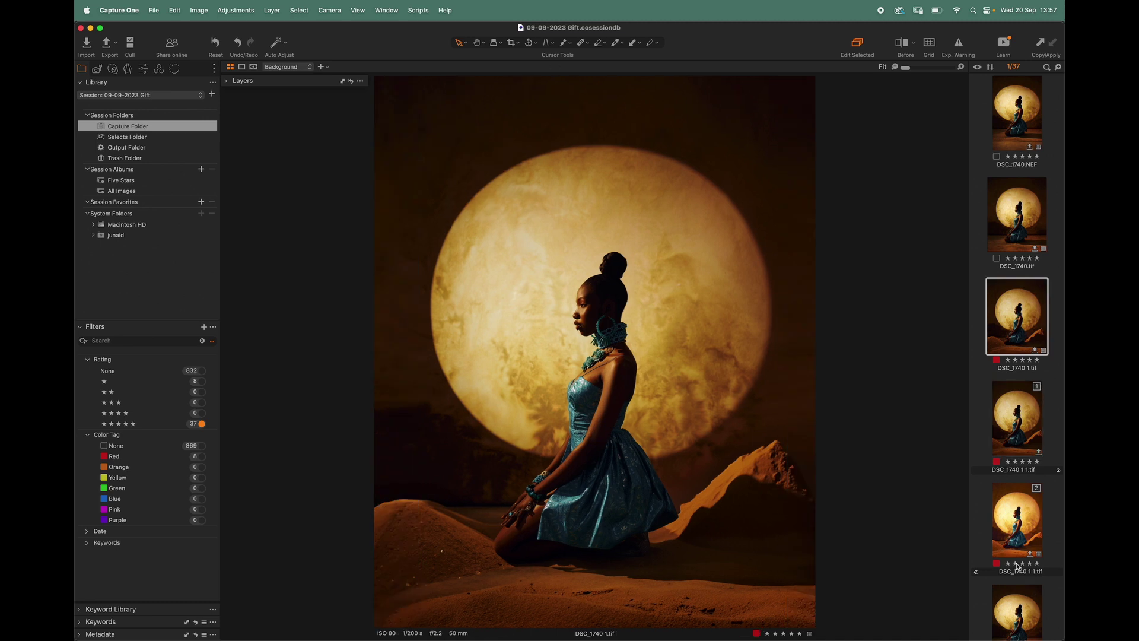
click(1015, 531)
scroll(1016, 532, down, 3)
scroll(1015, 532, up, 4)
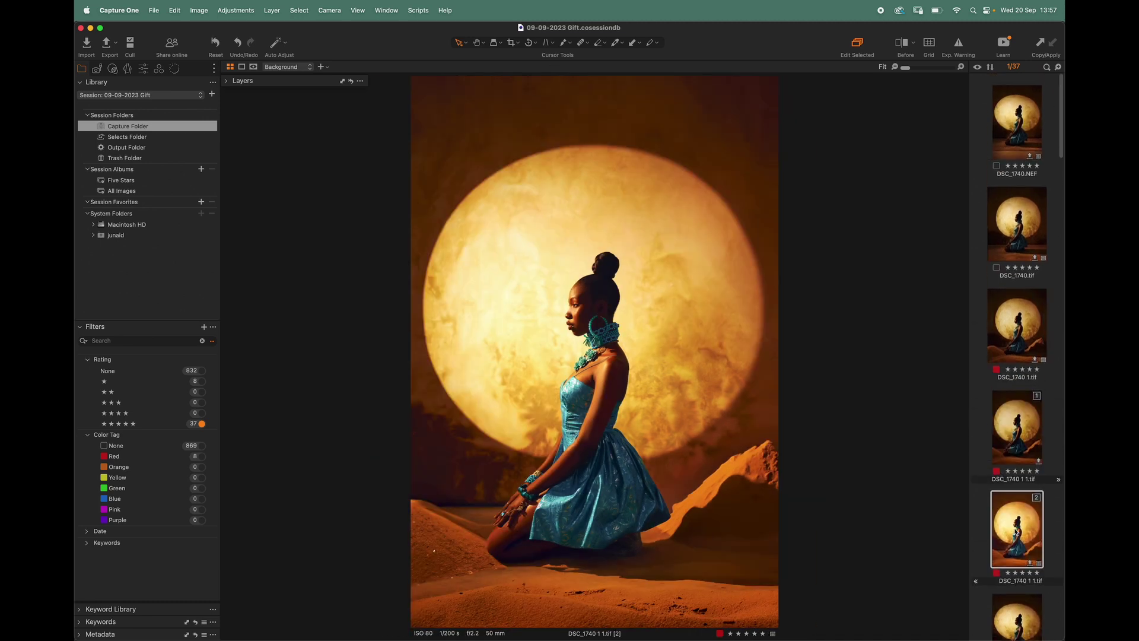
Change the sort order of the thumbnails, view DSC_1740 1.tif and DSC_1740.tif for comparison, and switch back to Photoshop
click(991, 67)
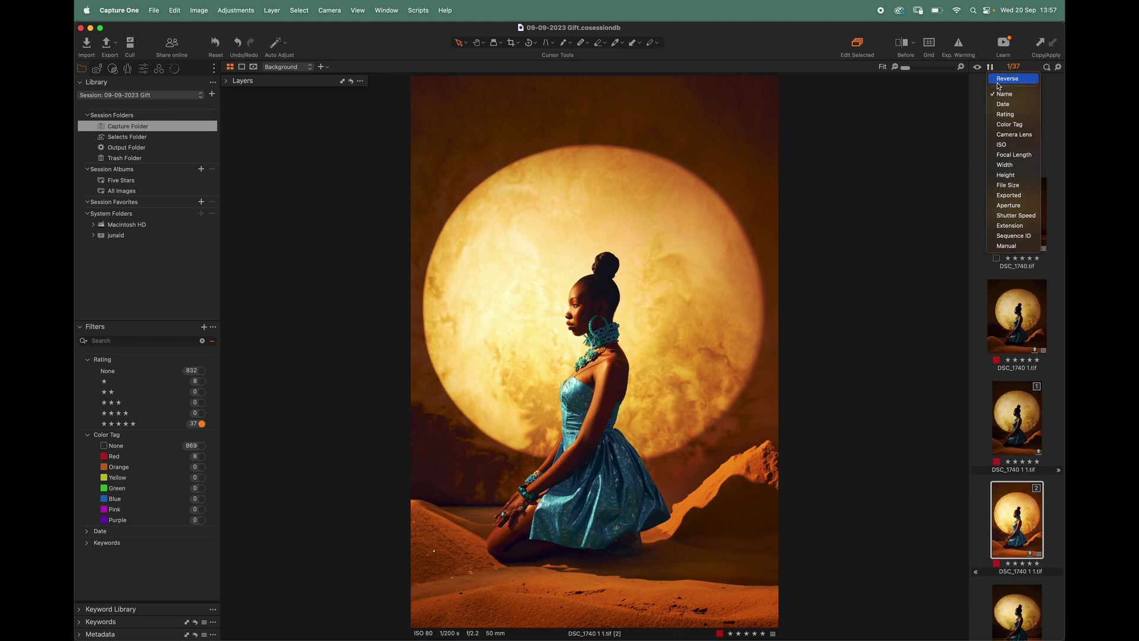
click(1004, 95)
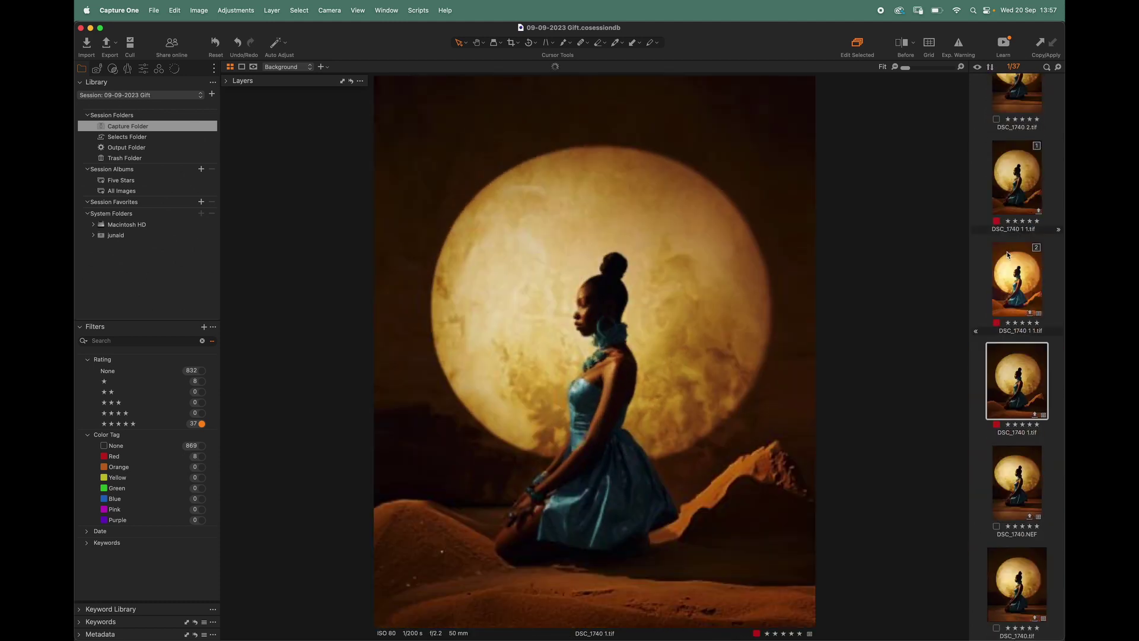
key(super+Tab)
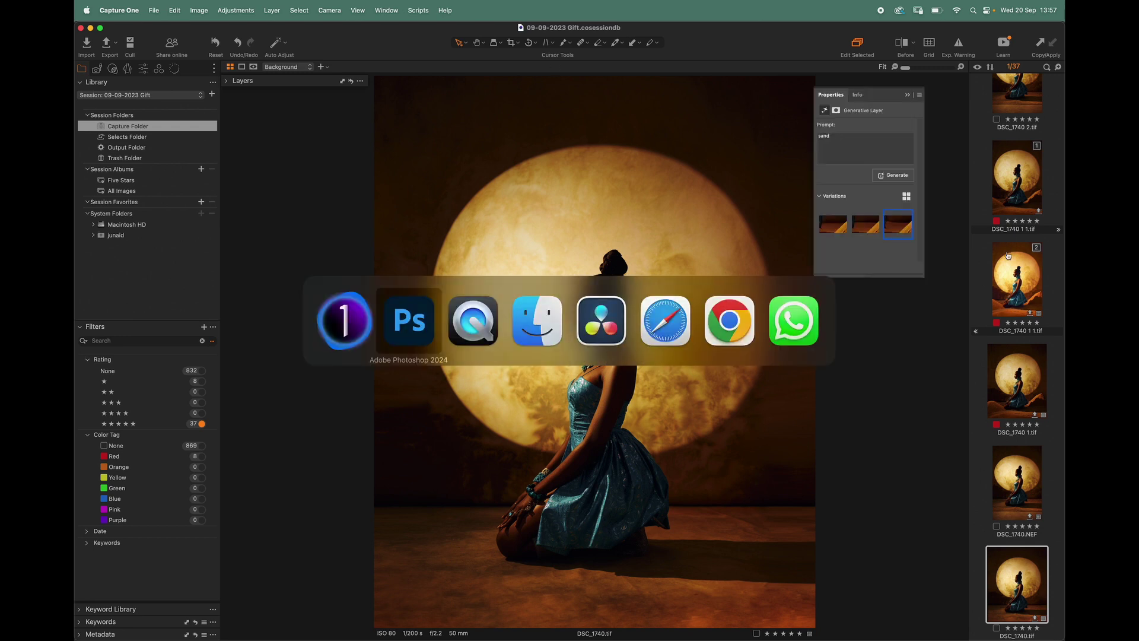